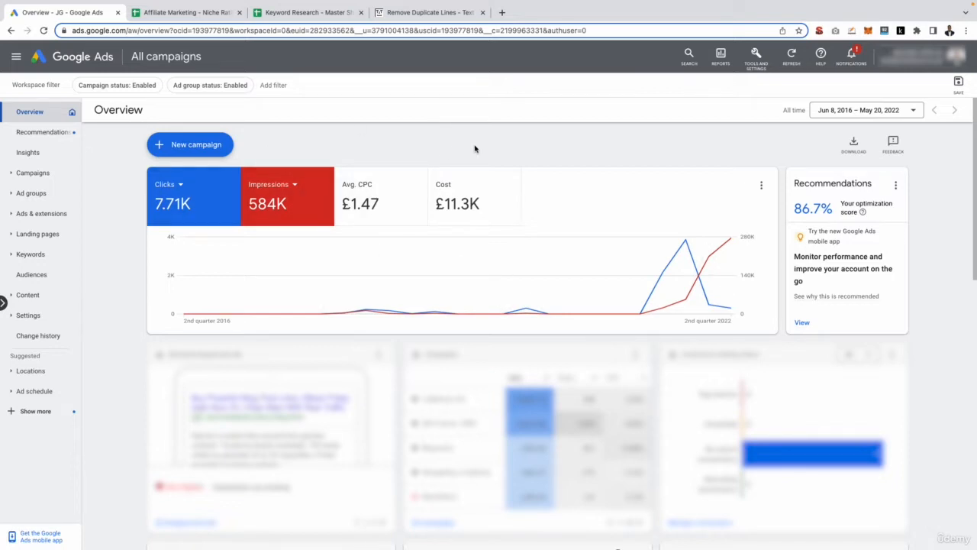
- Open the Keyword Planner and start discovering new keywords from keywords rather than a website
click(756, 57)
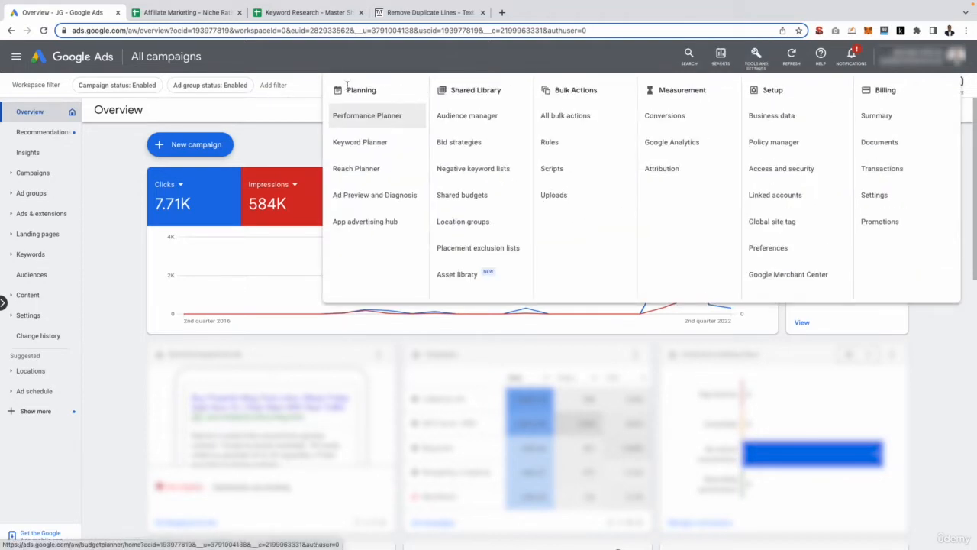
click(371, 149)
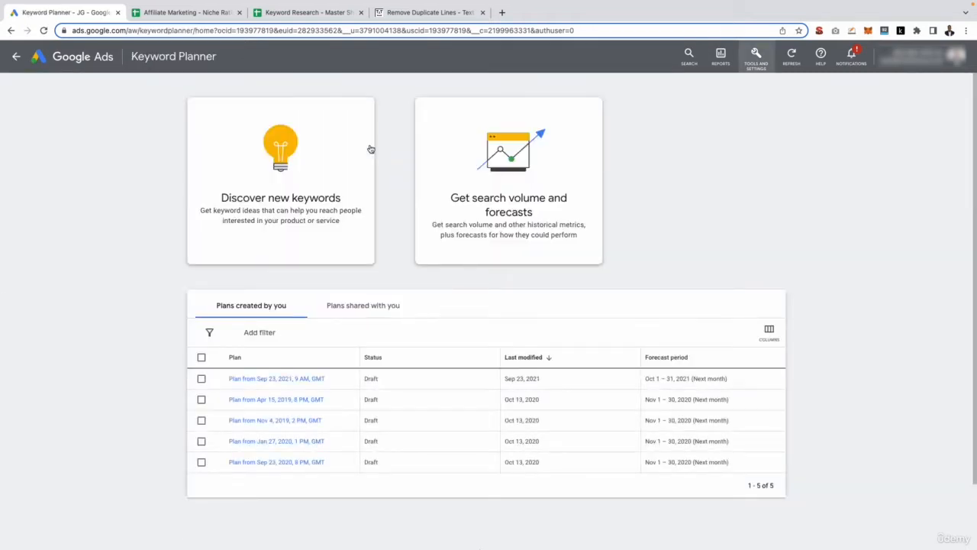
click(312, 163)
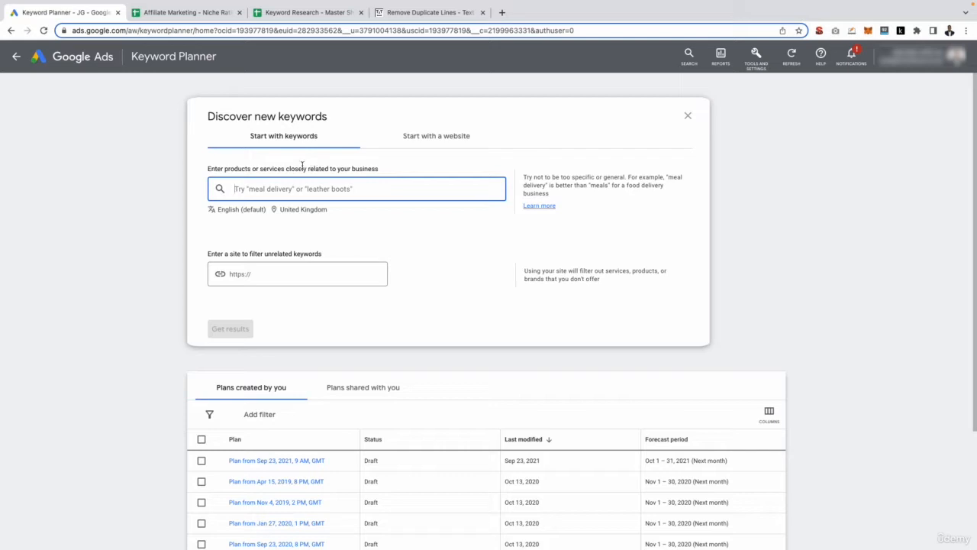
click(454, 135)
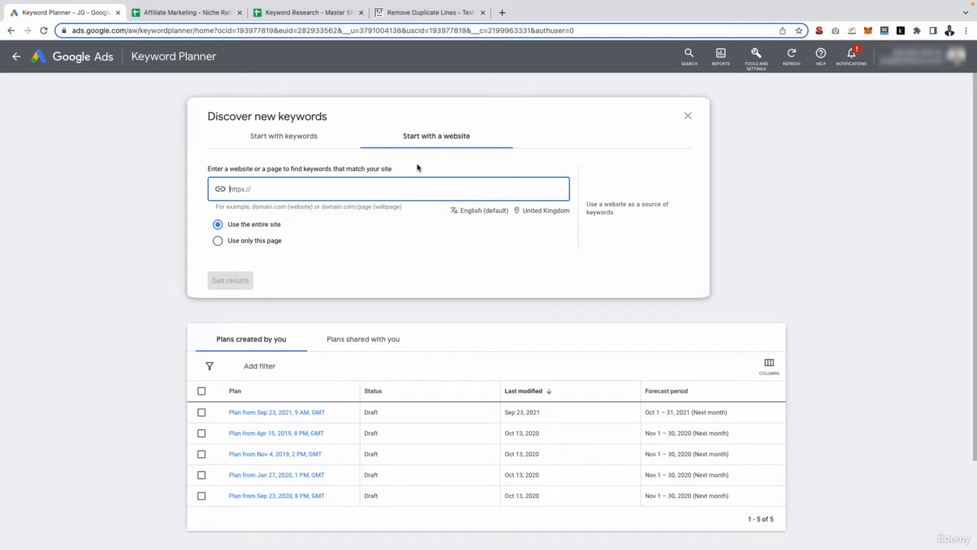
click(297, 141)
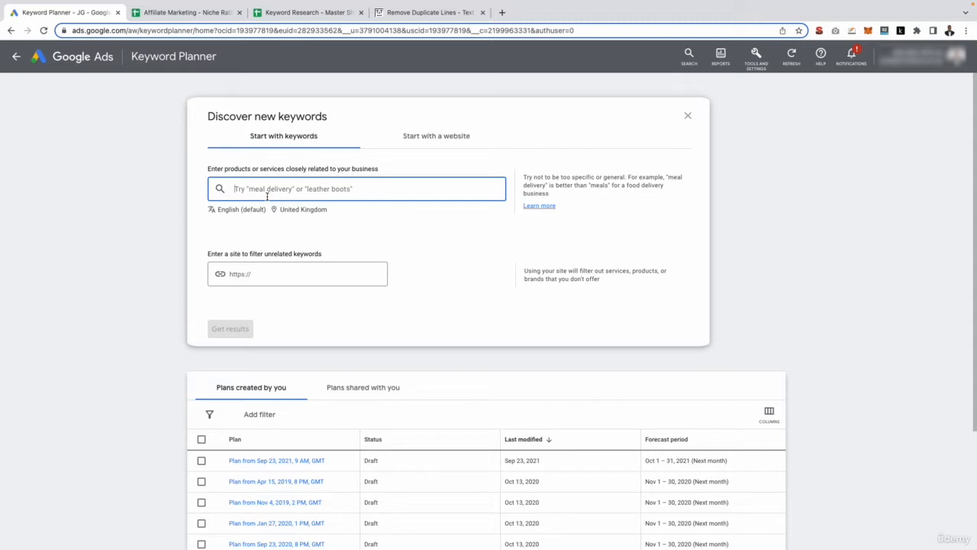
- Copy the Table Saws niche name from the Affiliate Marketing - Niche Rating spreadsheet
click(174, 13)
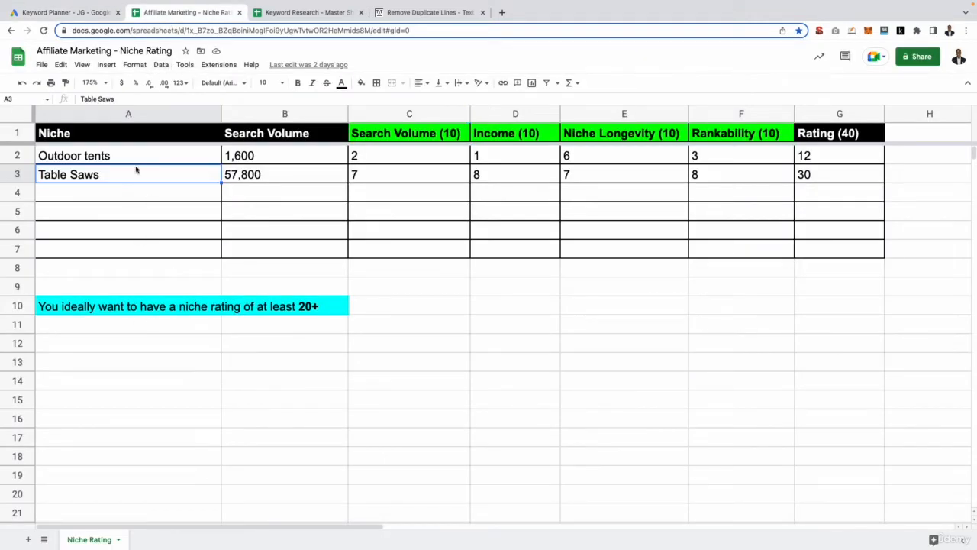
drag(134, 159, 130, 175)
click(106, 160)
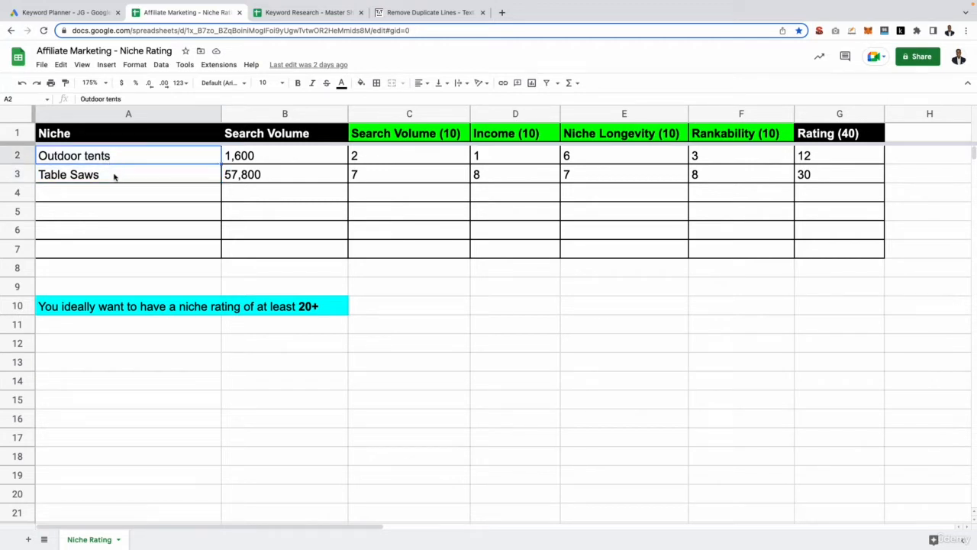
click(115, 177)
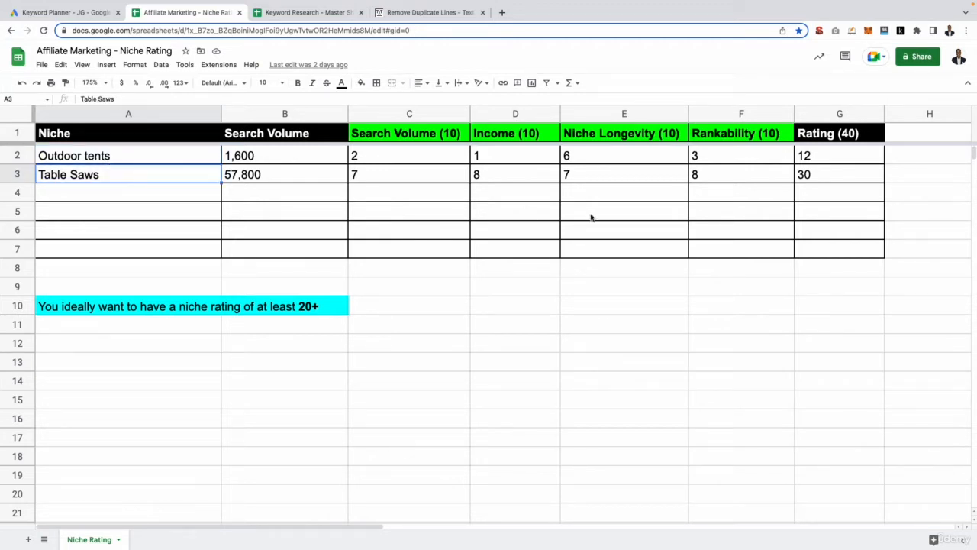
click(840, 176)
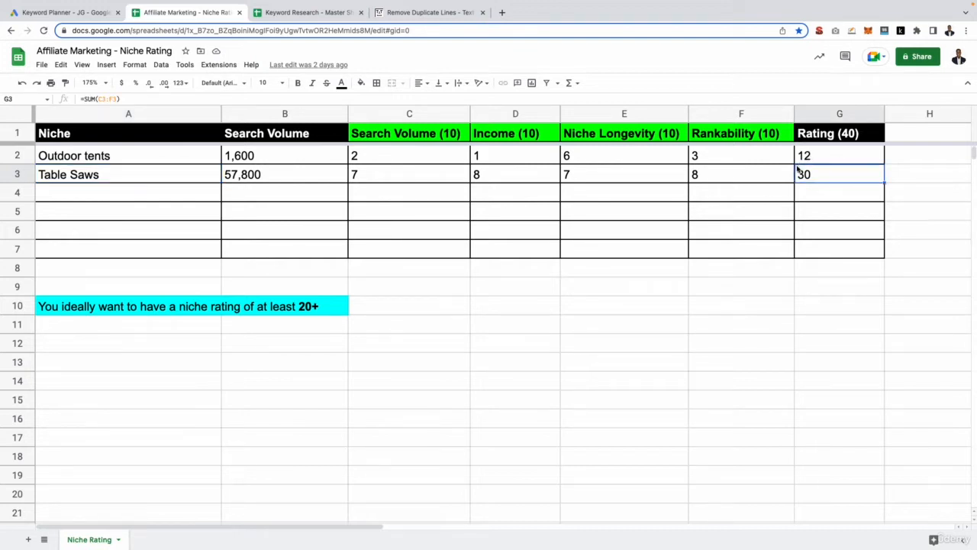
click(148, 178)
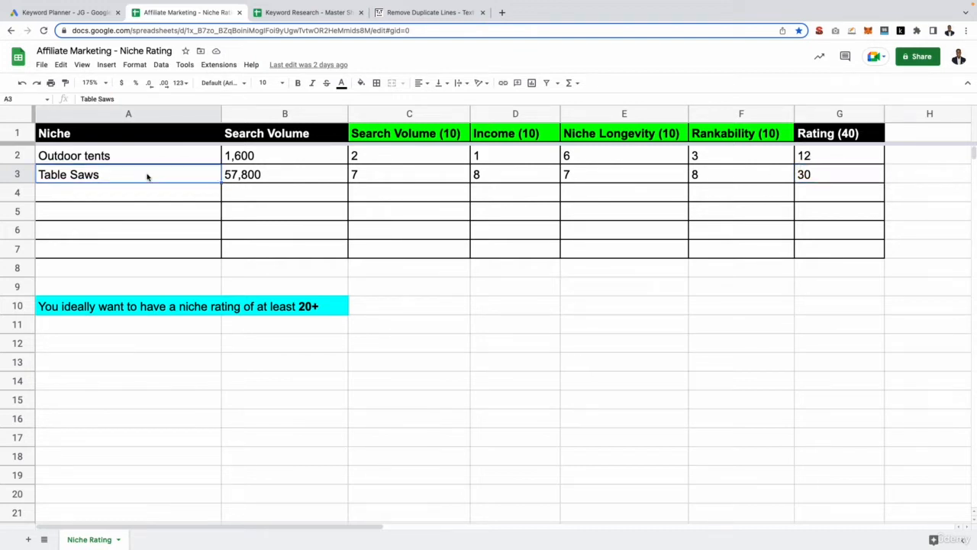
key(ctrl+c)
- Enter the seed keyword "best Table Saws" in the keyword discovery field
click(69, 12)
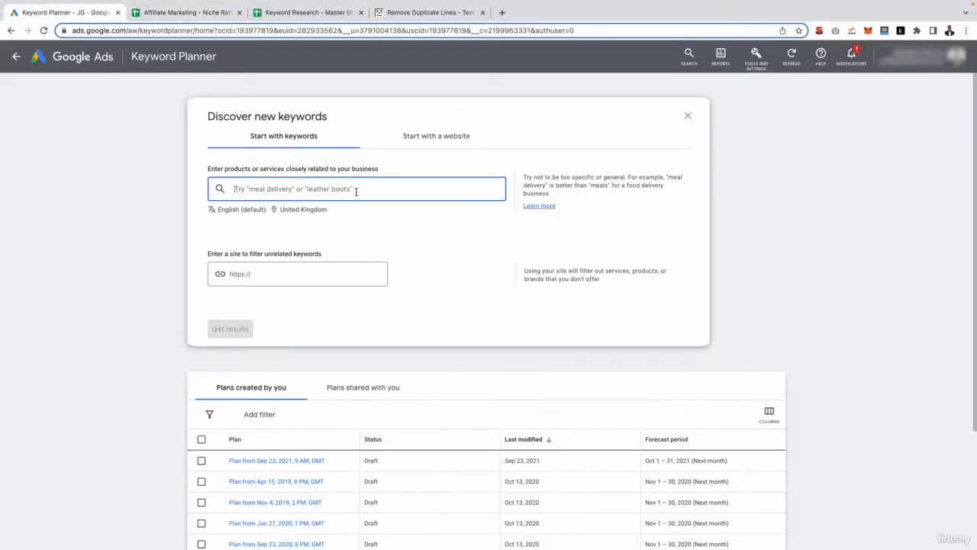
click(309, 190)
key(ctrl+v)
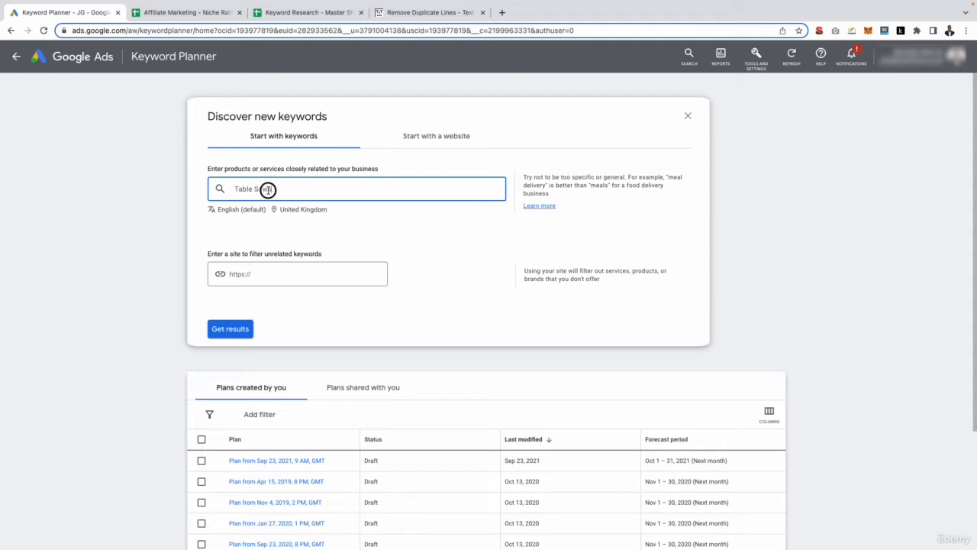
drag(268, 190, 222, 190)
key(Left)
text(best)
- Set the targeted location to United States as the only country
click(291, 212)
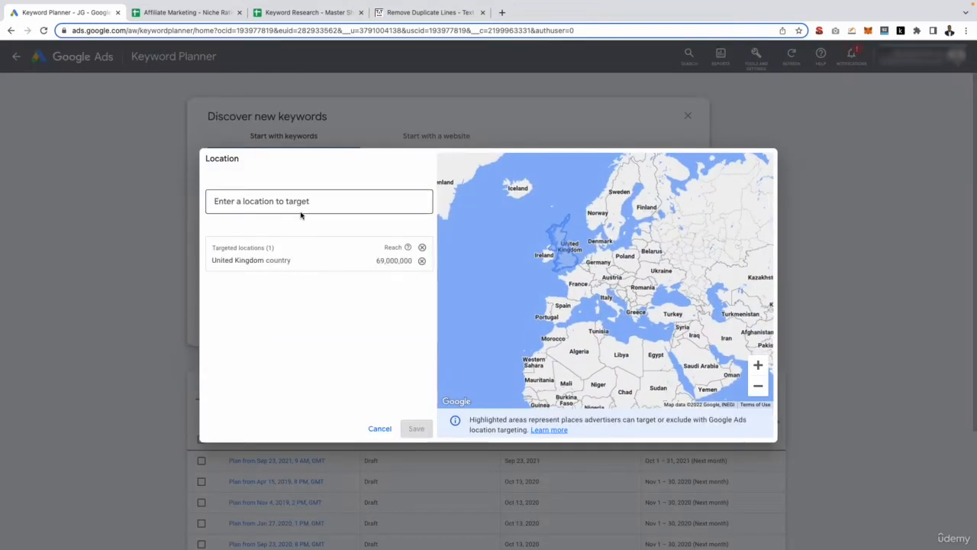
click(422, 261)
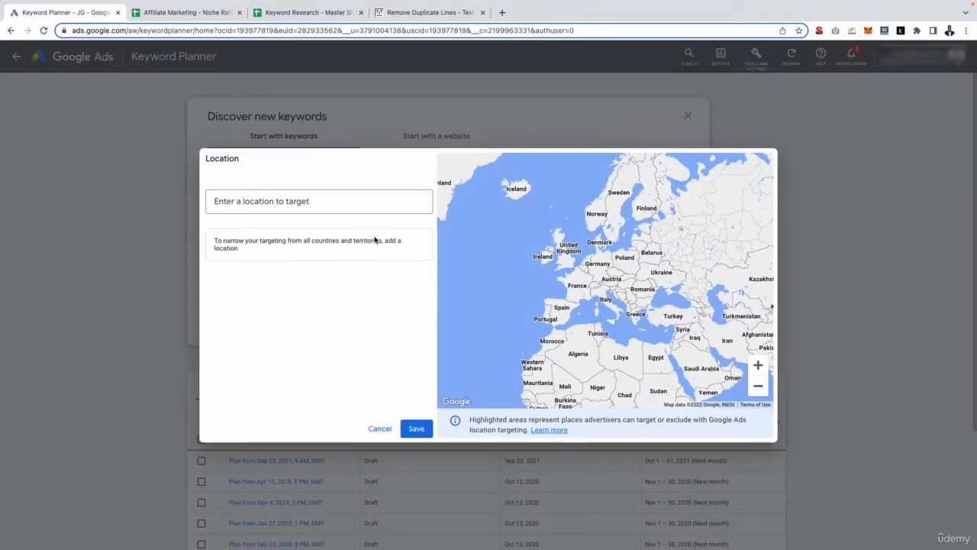
click(319, 205)
text(united states)
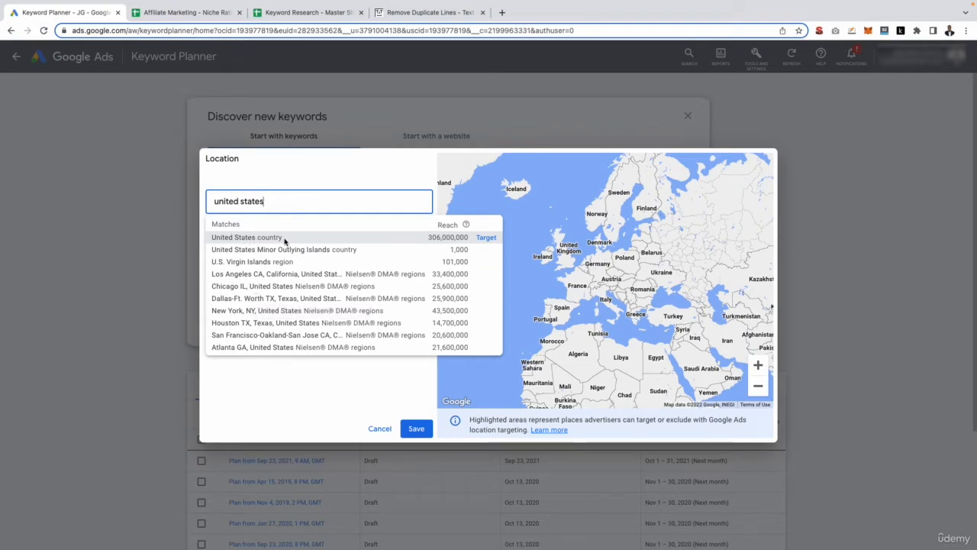
click(487, 239)
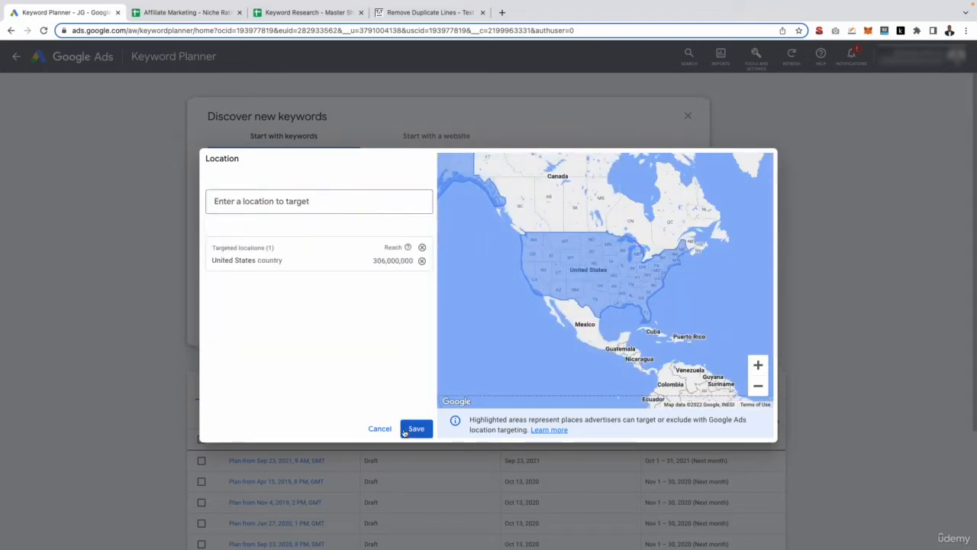
click(417, 428)
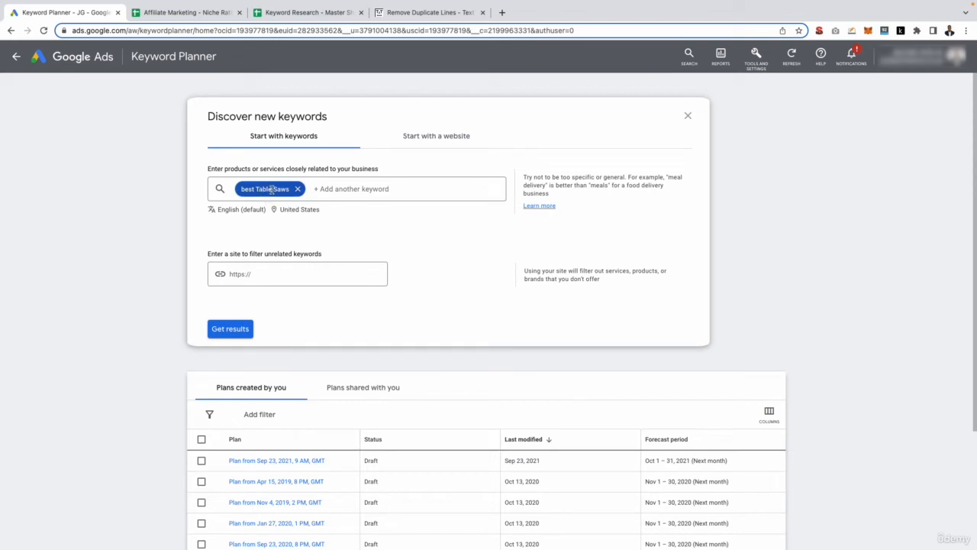
- Get keyword ideas for the seed keyword
click(220, 327)
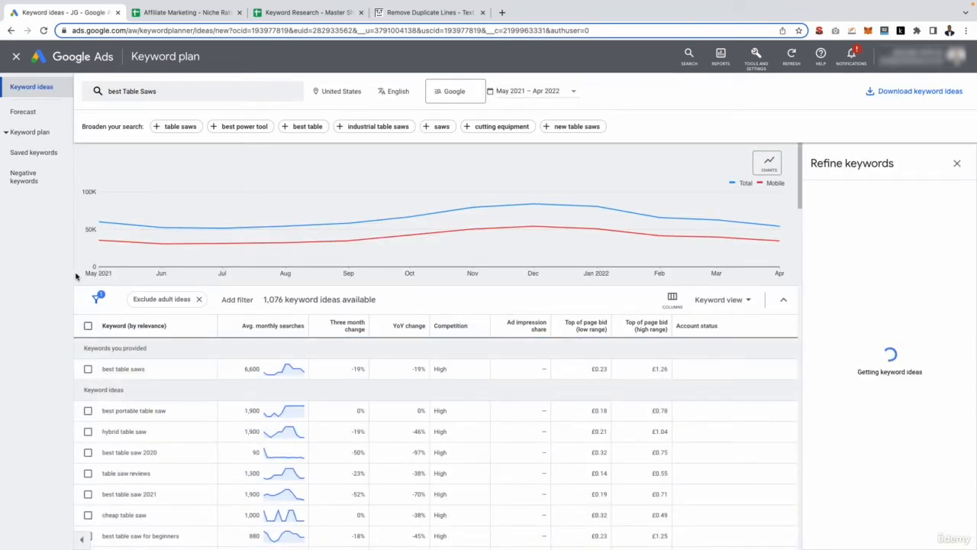
scroll(458, 365, down, 2)
scroll(458, 365, down, 2)
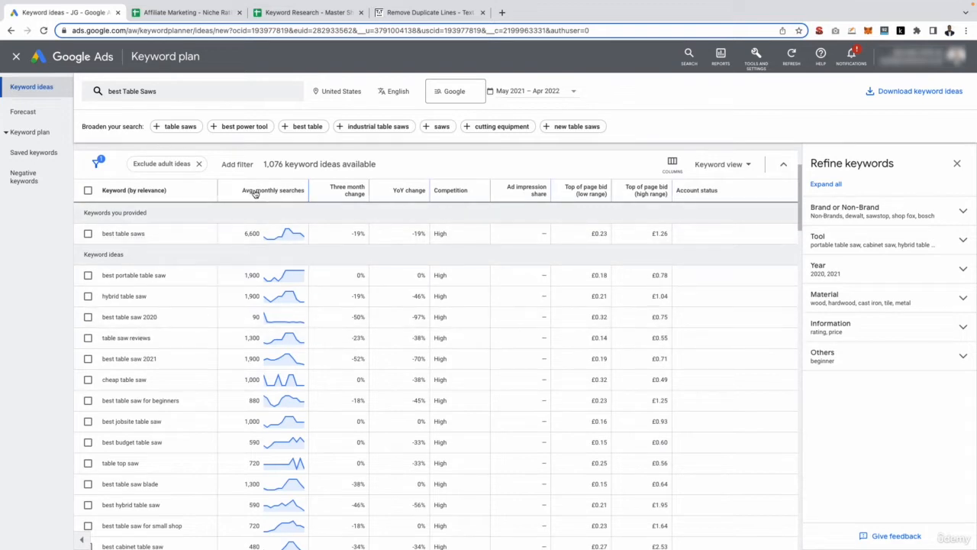
mouse_move(256, 193)
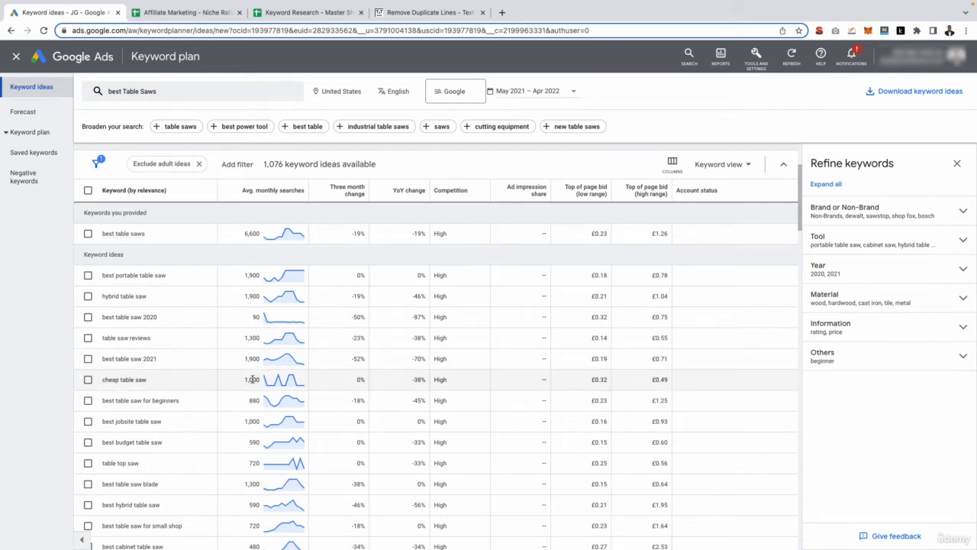
mouse_move(304, 314)
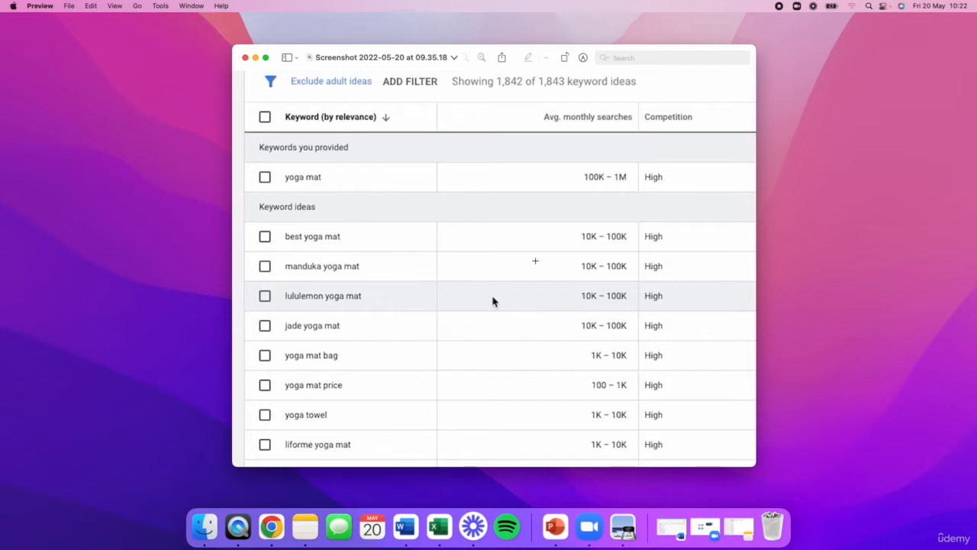
- Review the keyword ideas' average monthly searches and competition levels
key(ctrl+Right)
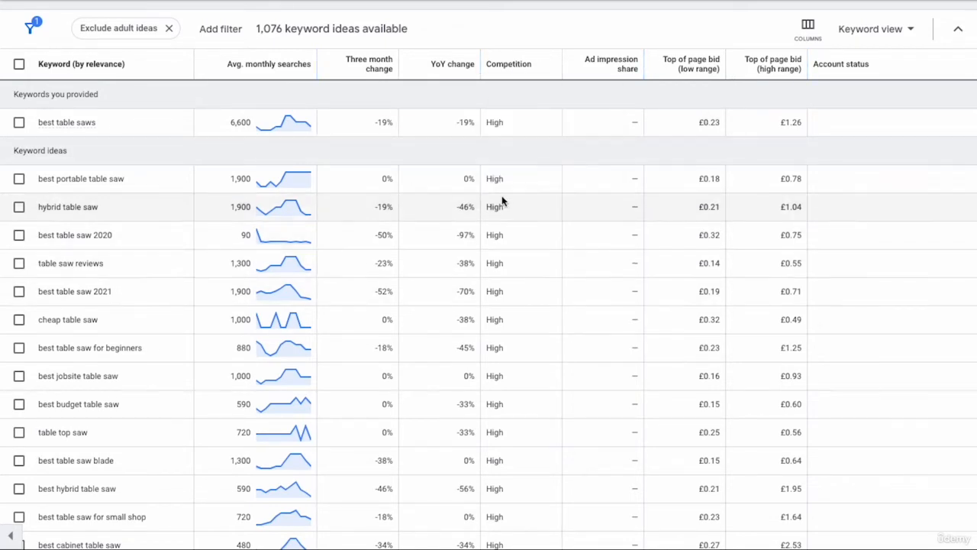
scroll(498, 227, down, 3)
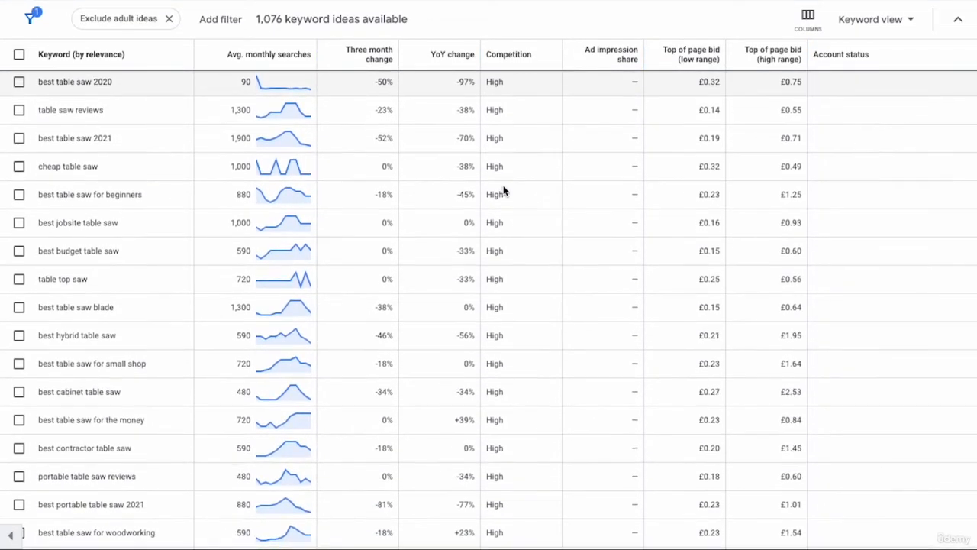
double_click(496, 195)
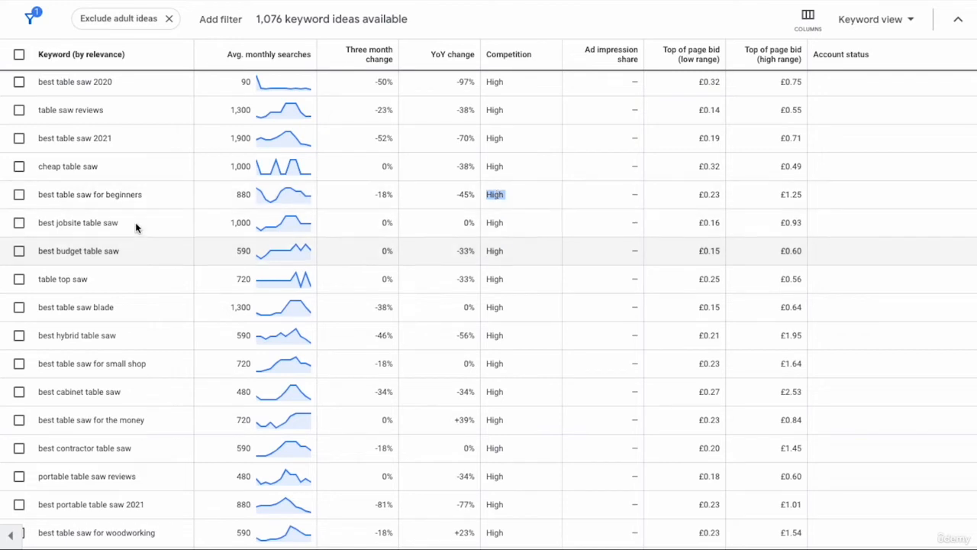
triple_click(122, 194)
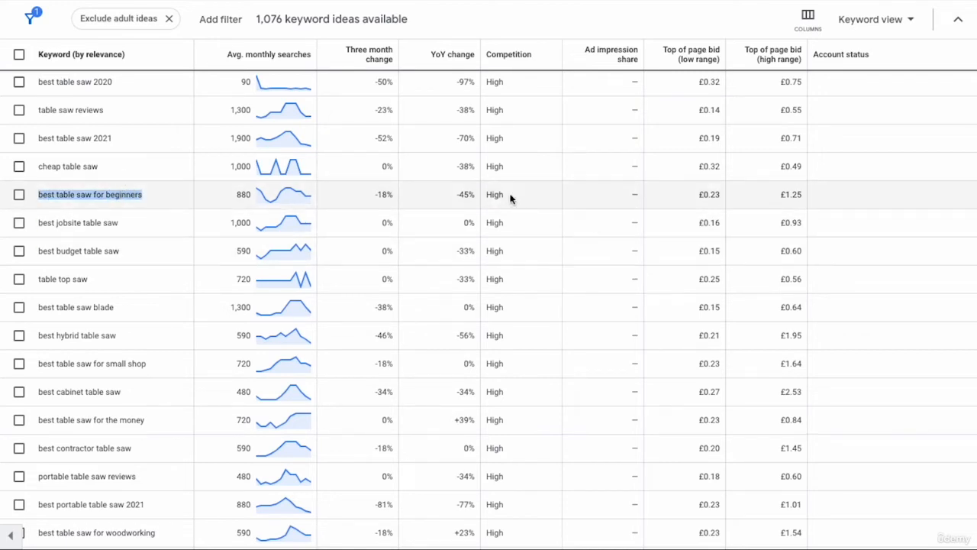
double_click(490, 195)
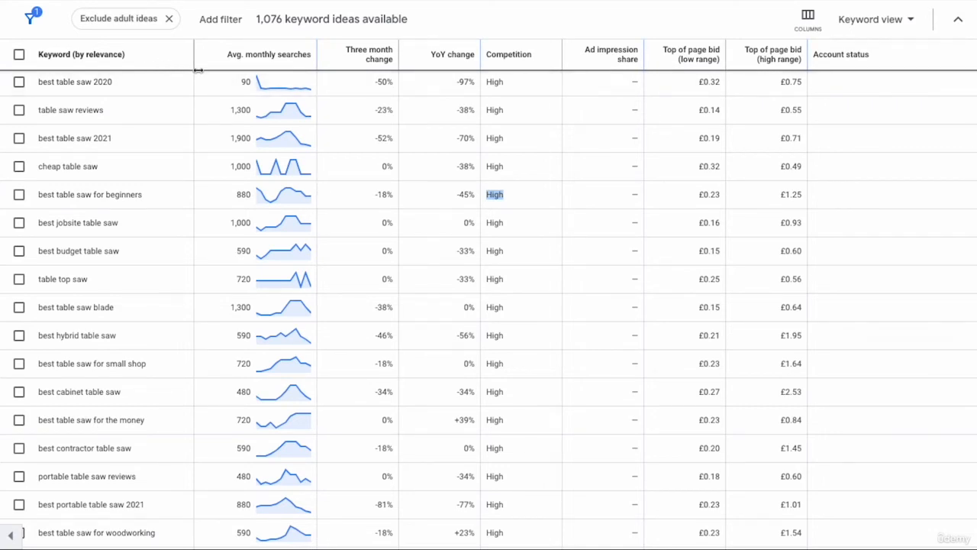
scroll(87, 271, up, 3)
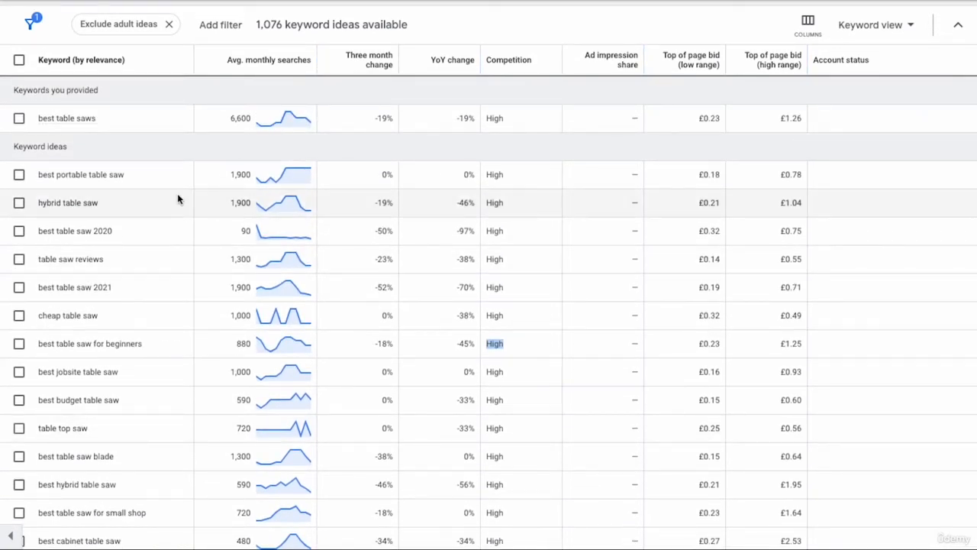
triple_click(84, 172)
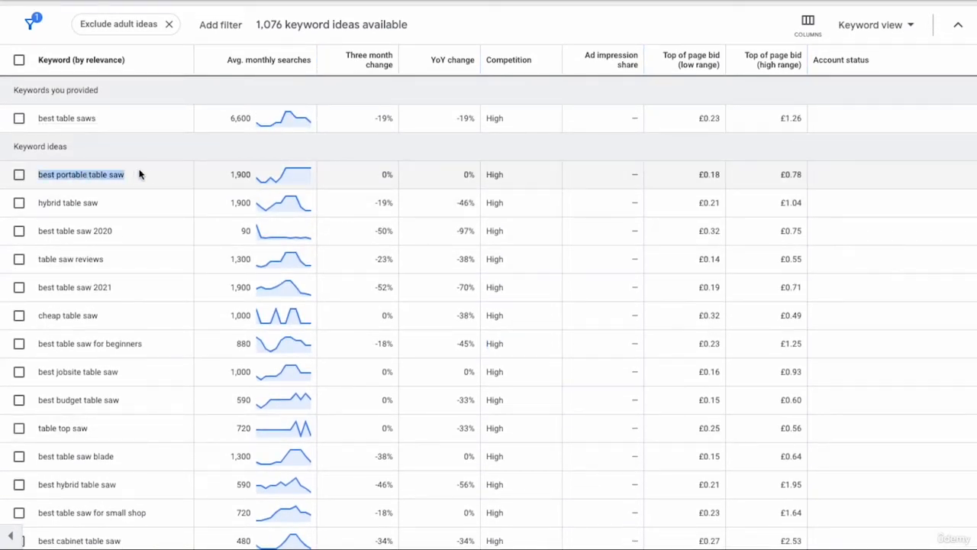
triple_click(90, 203)
click(126, 204)
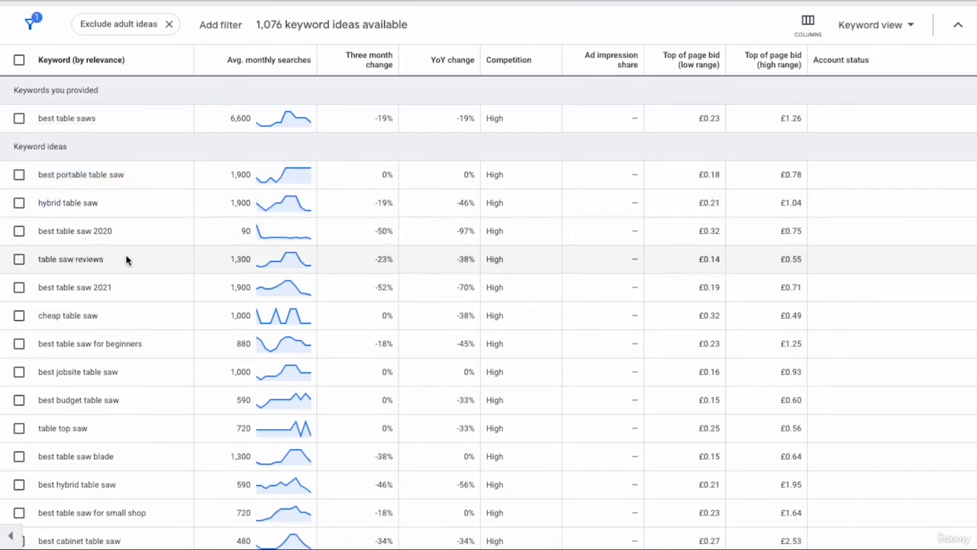
scroll(74, 262, down, 1)
scroll(115, 355, down, 1)
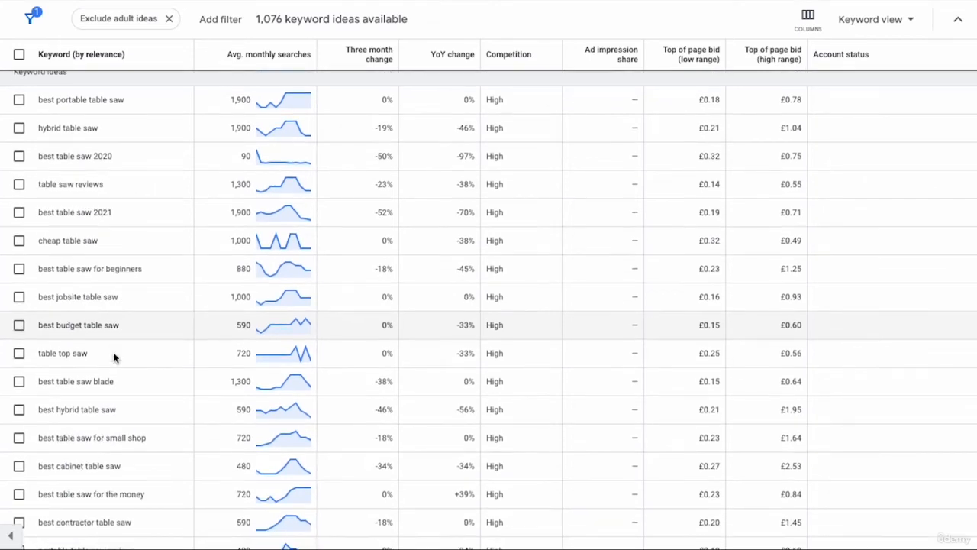
scroll(129, 332, down, 1)
scroll(134, 330, down, 1)
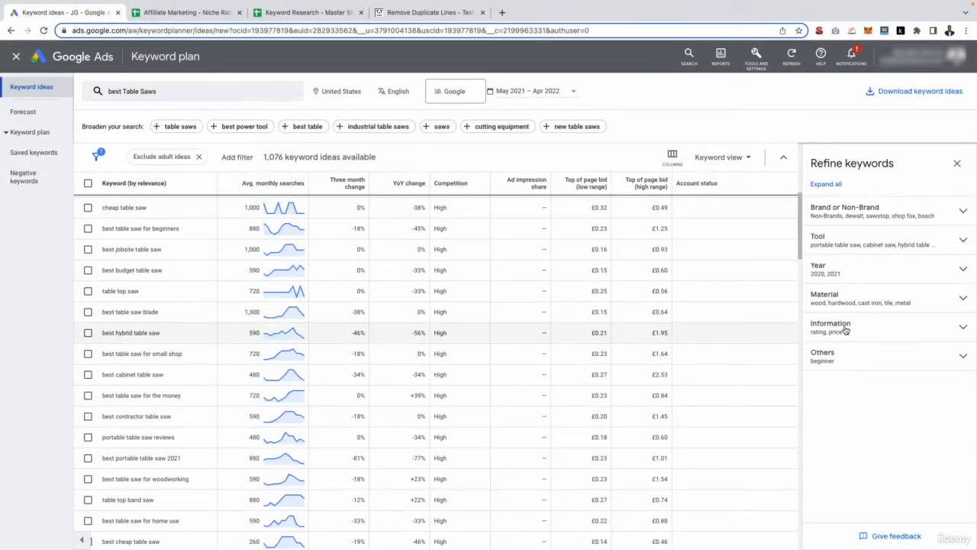
- Refine the keyword ideas by the Tool category to show only hybrid table saw keywords
click(843, 238)
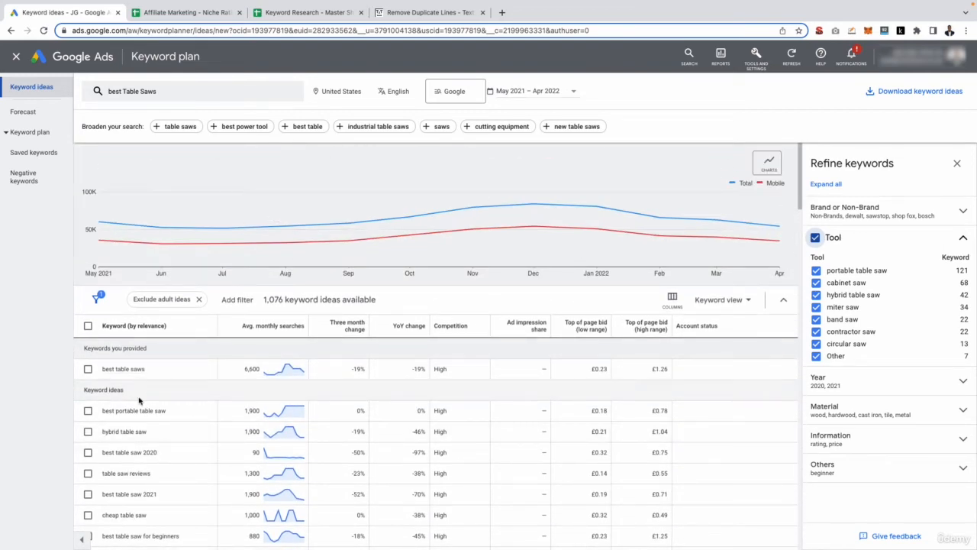
scroll(139, 400, down, 3)
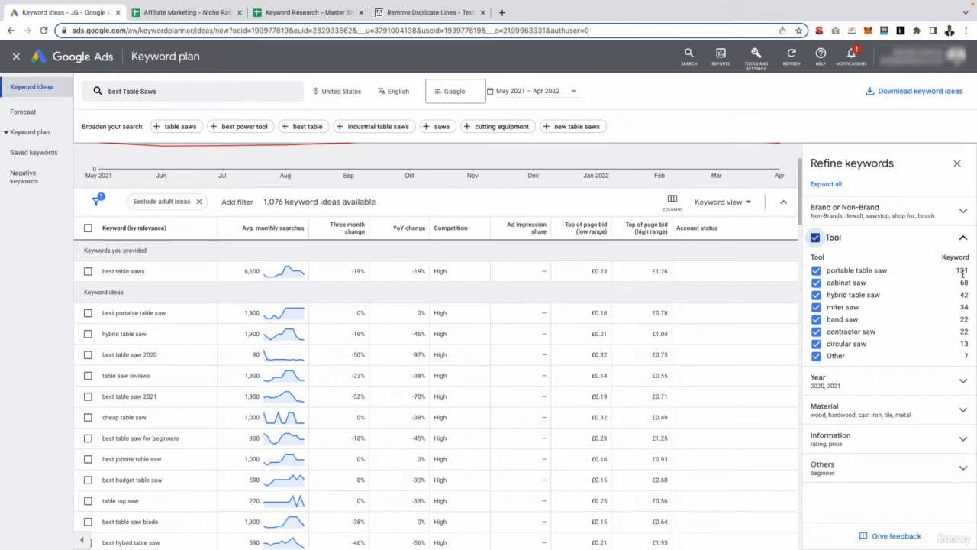
mouse_move(963, 273)
click(815, 238)
click(816, 295)
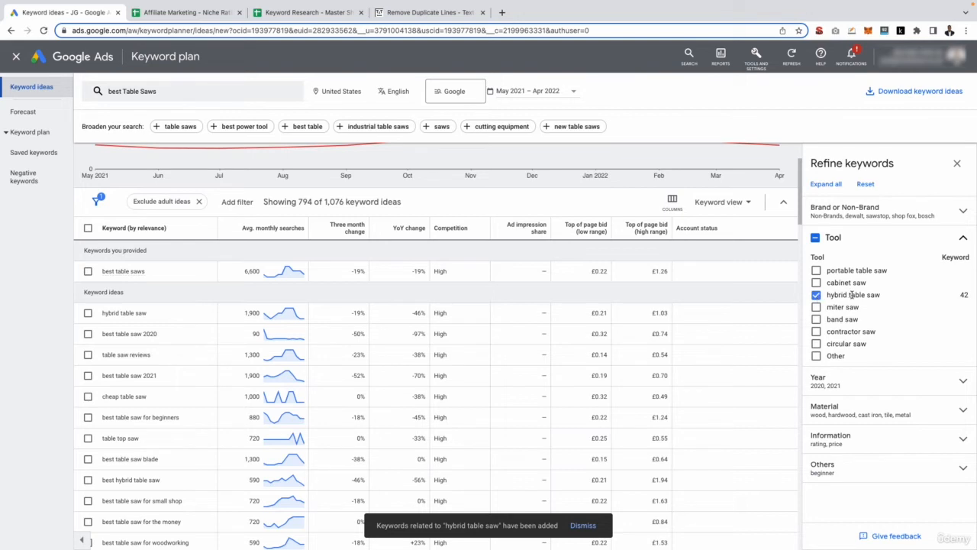
triple_click(131, 312)
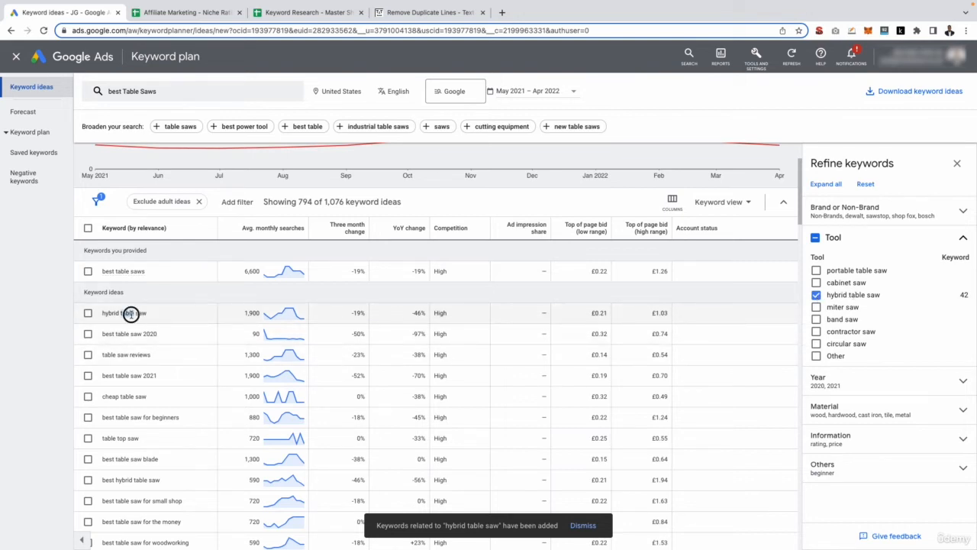
- Reset the Tool refinement so every tool category is included in the keyword ideas
scroll(152, 318, down, 1)
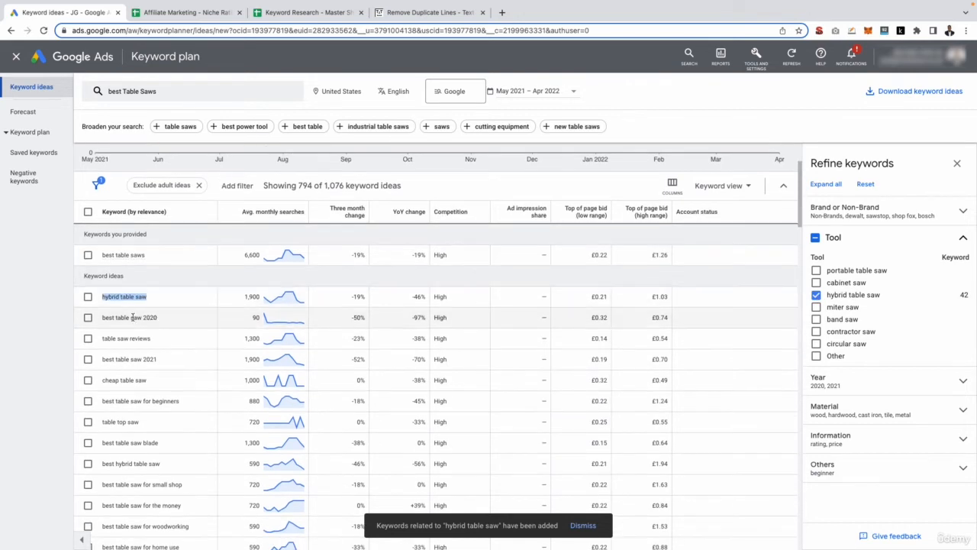
triple_click(119, 317)
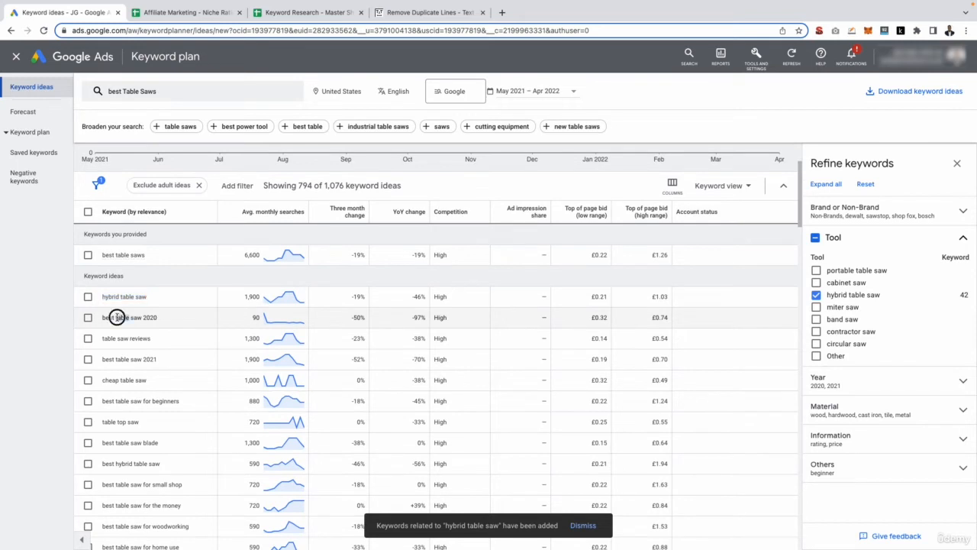
click(174, 318)
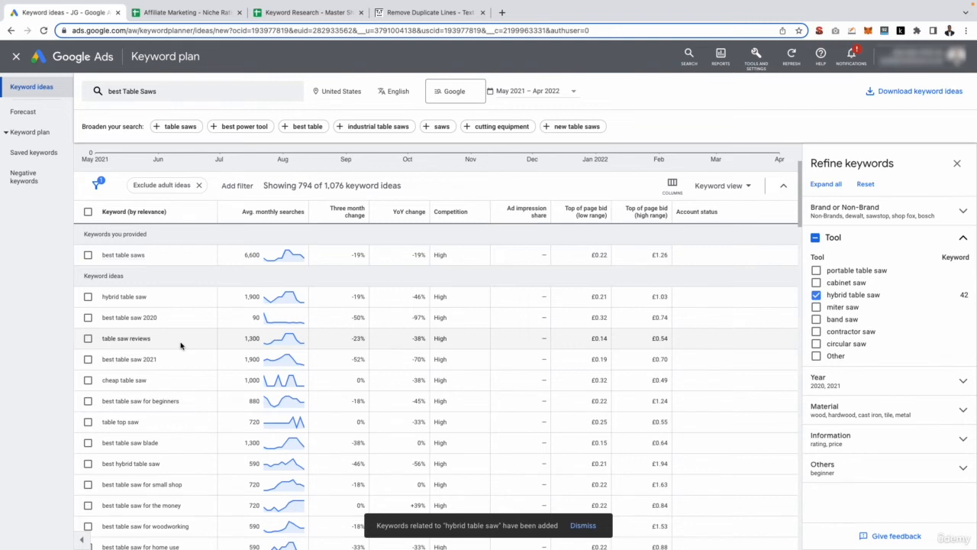
click(816, 238)
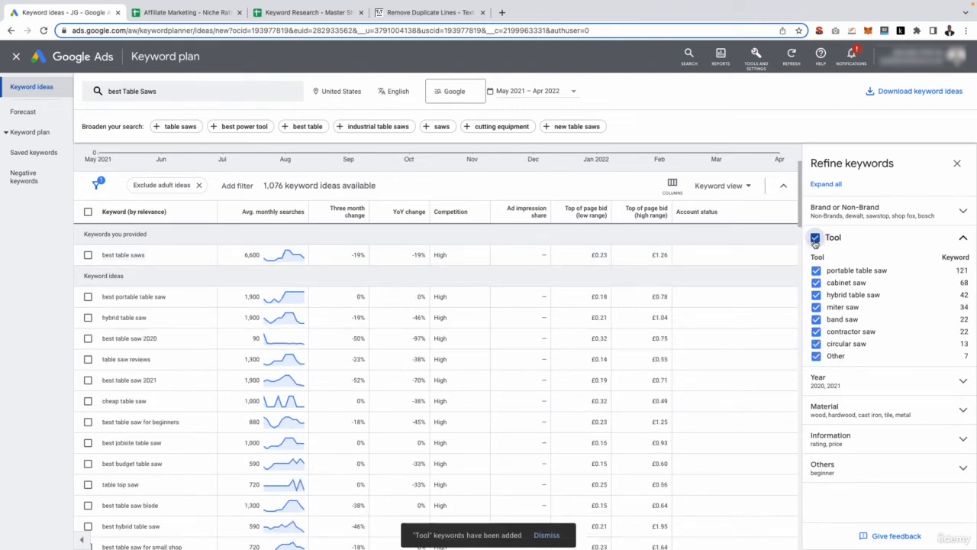
- Download the keyword ideas to Google Sheets using the suggested file name in My Drive
click(910, 90)
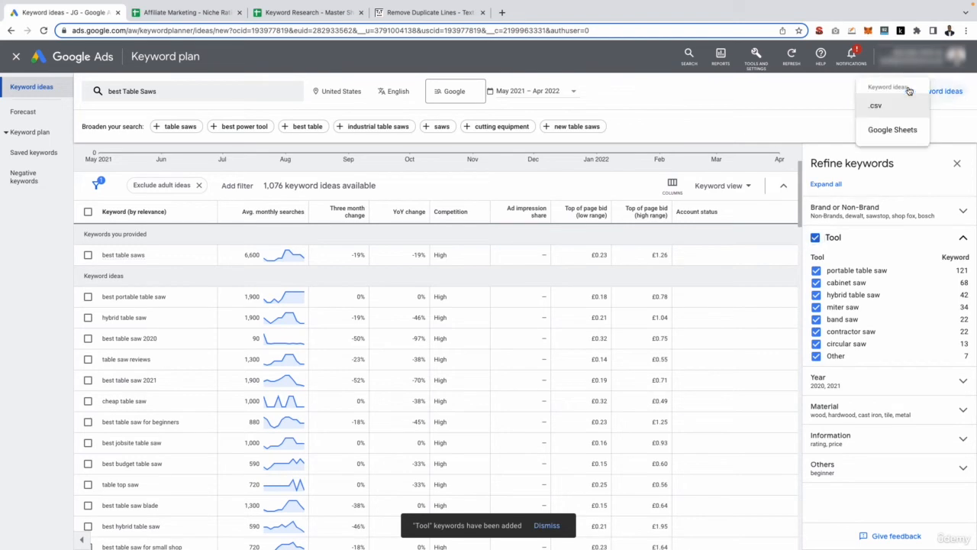
click(882, 131)
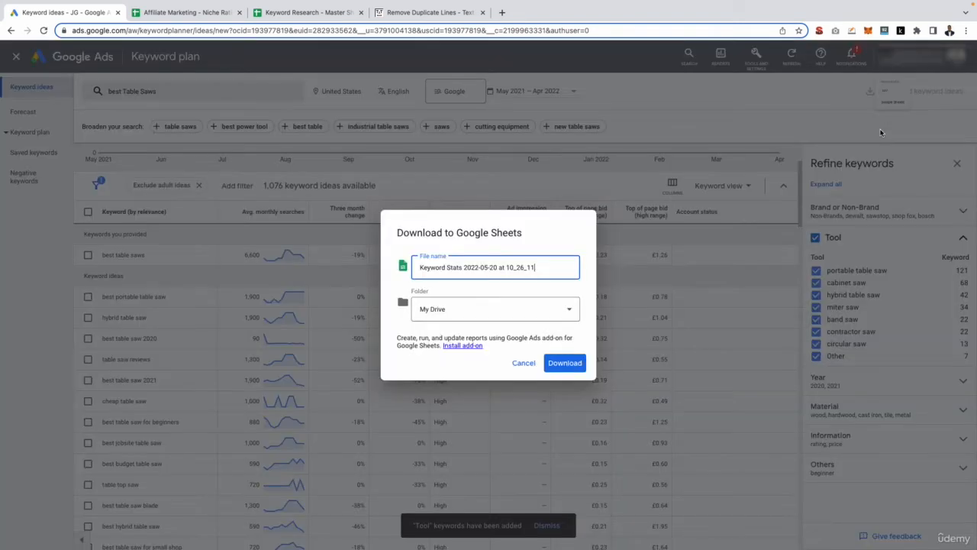
click(565, 362)
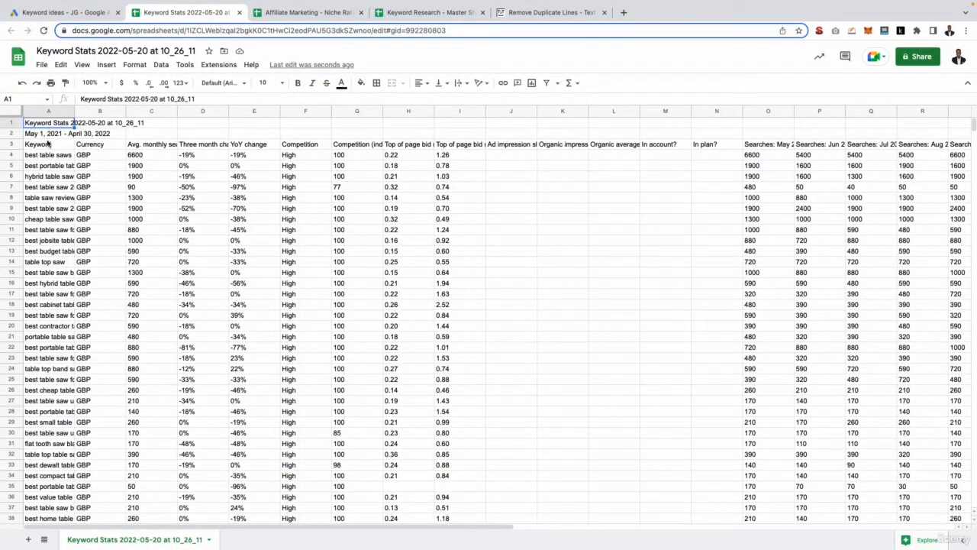
- Delete the Currency column from the downloaded keyword sheet
click(131, 136)
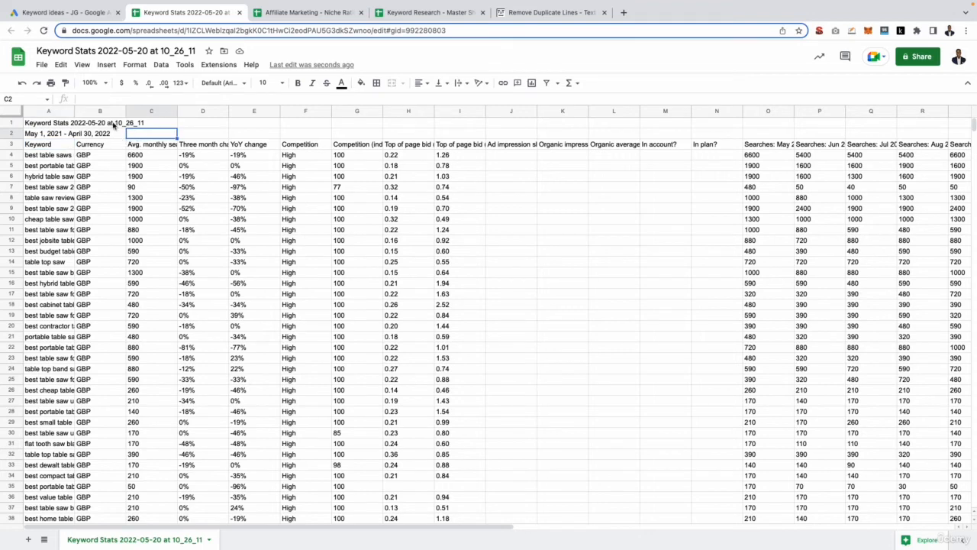
click(101, 113)
right_click(101, 114)
click(129, 227)
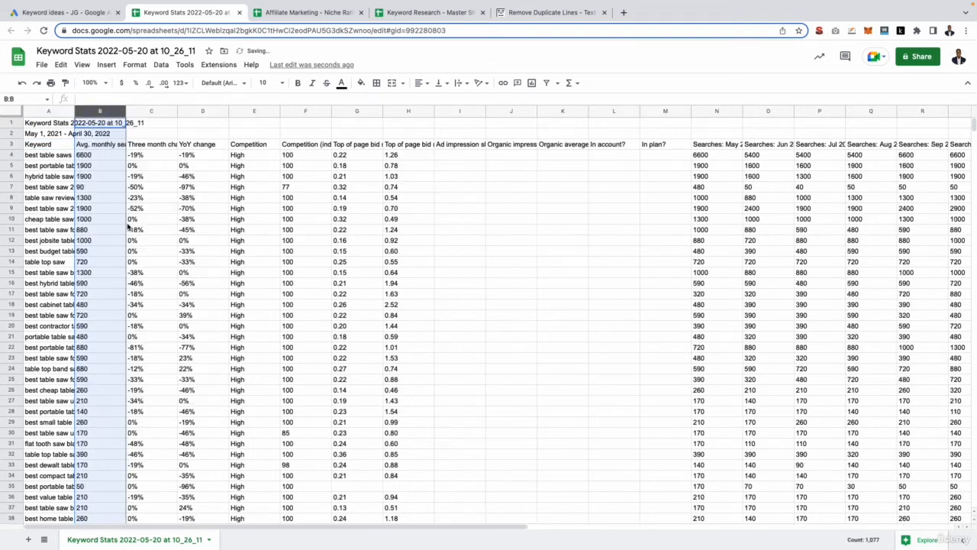
- Delete all columns to the right of Avg. monthly searches, keeping only Keyword and search volume
click(143, 113)
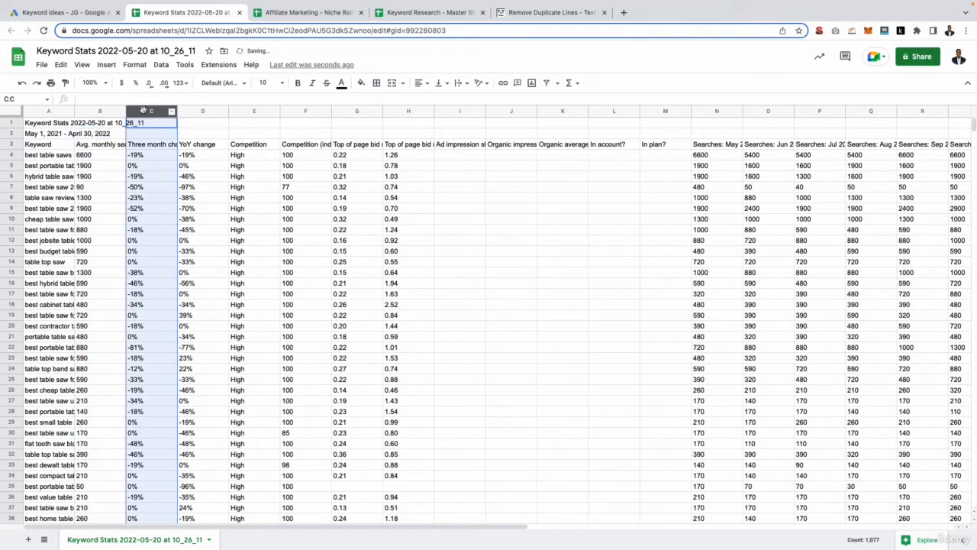
shift+click(954, 111)
right_click(954, 112)
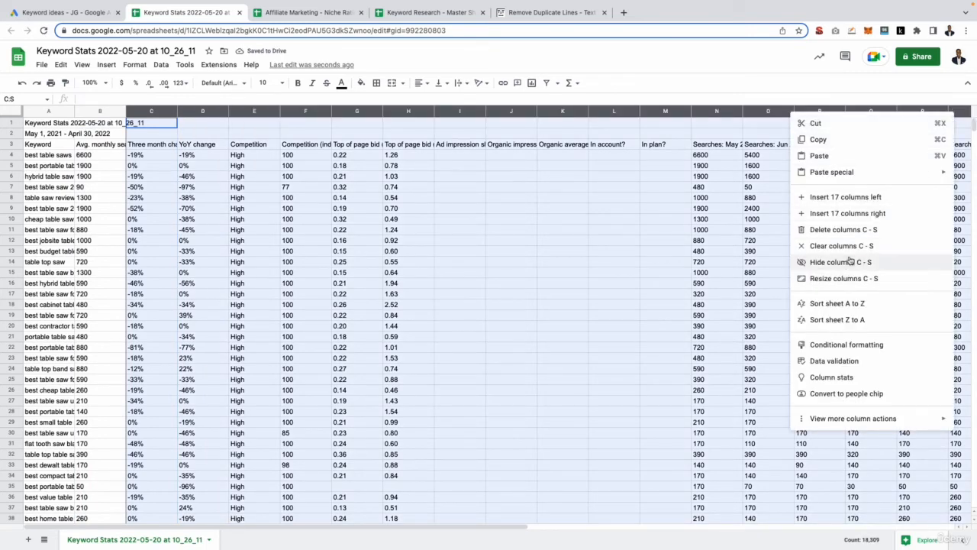
click(847, 231)
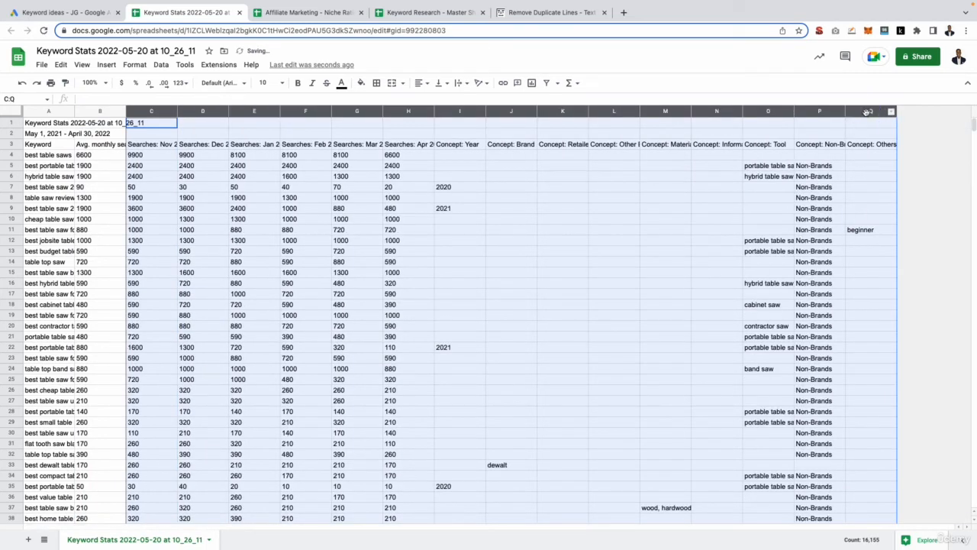
right_click(868, 112)
click(776, 231)
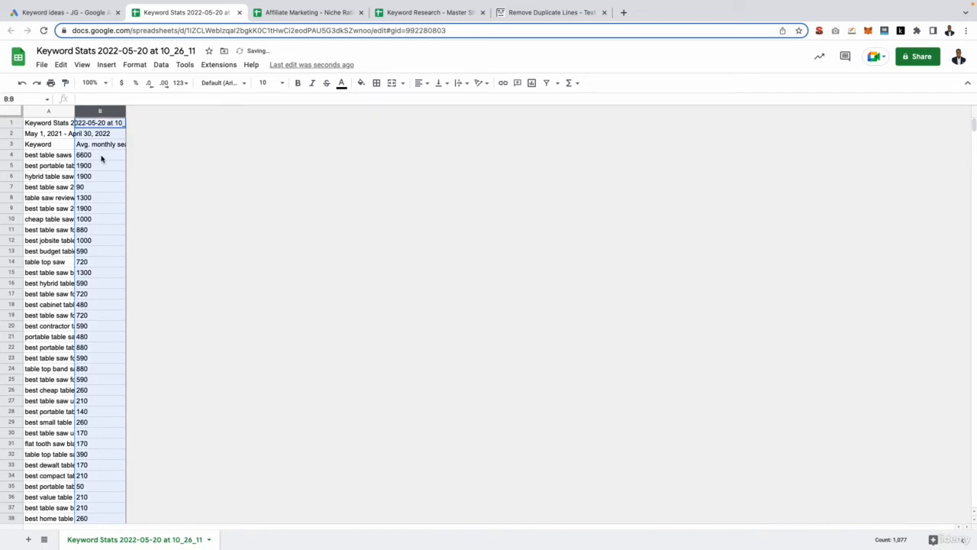
- Delete the two title rows above the column headers
click(18, 124)
drag(18, 123, 14, 129)
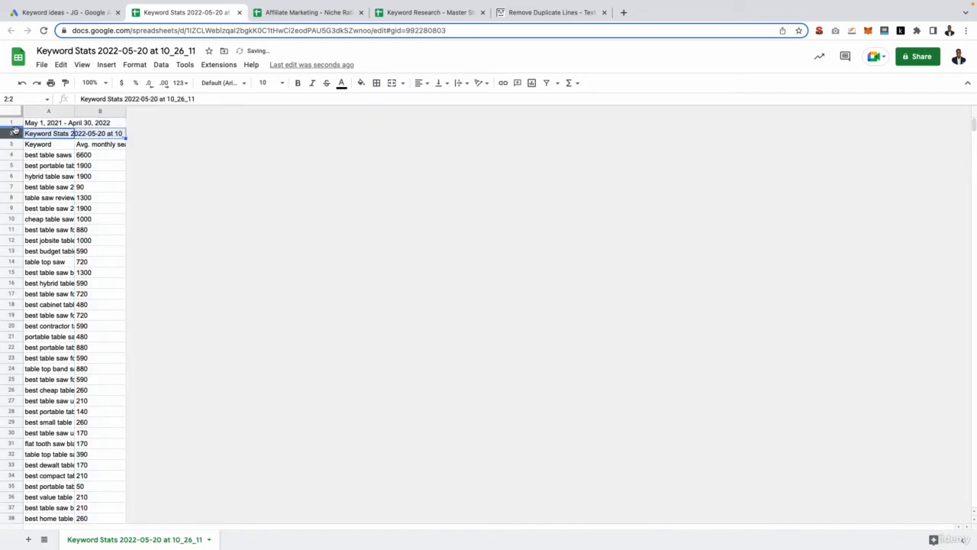
shift+click(11, 123)
right_click(11, 125)
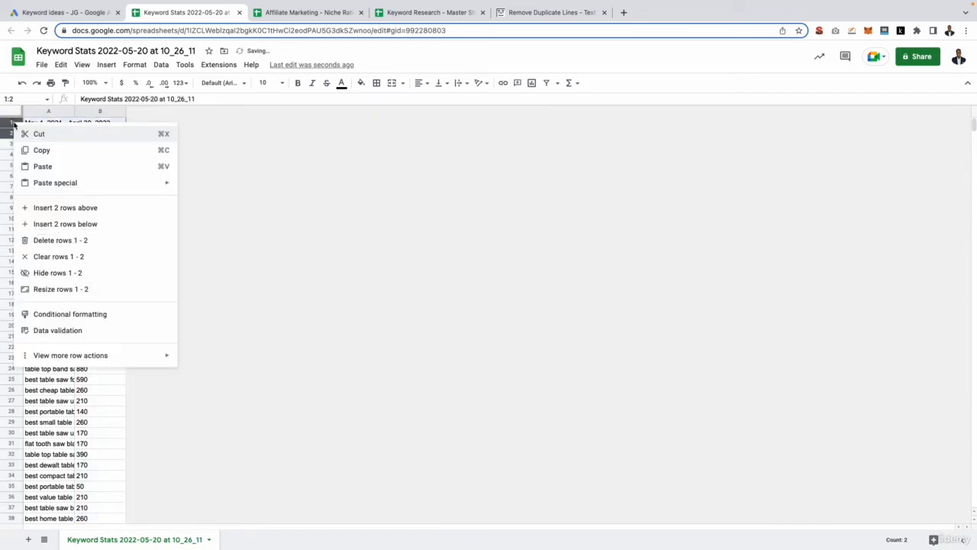
click(43, 239)
- Widen columns A and B and make the header row bold
drag(74, 111, 327, 111)
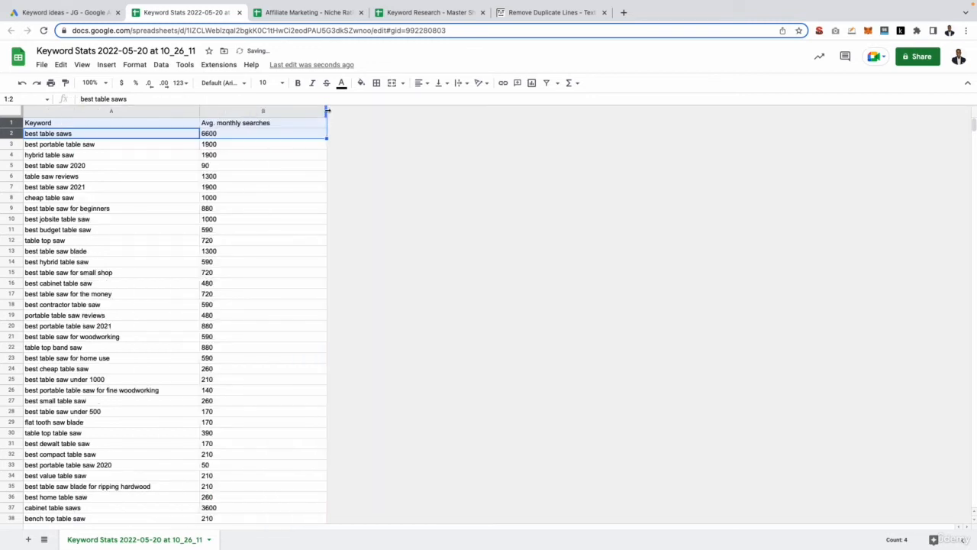
click(269, 177)
drag(244, 124, 160, 129)
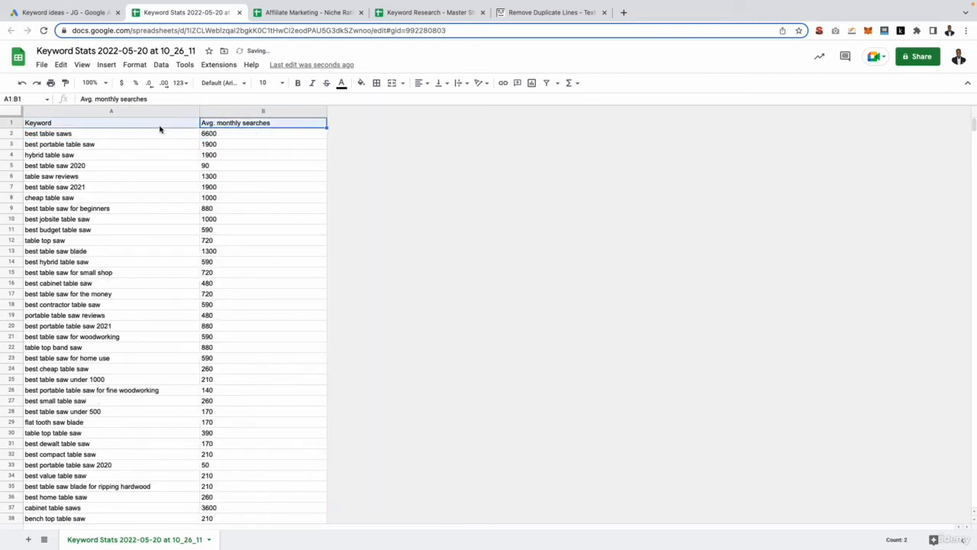
key(ctrl+b)
key(ctrl+plus)
key(ctrl+plus)
key(ctrl+plus)
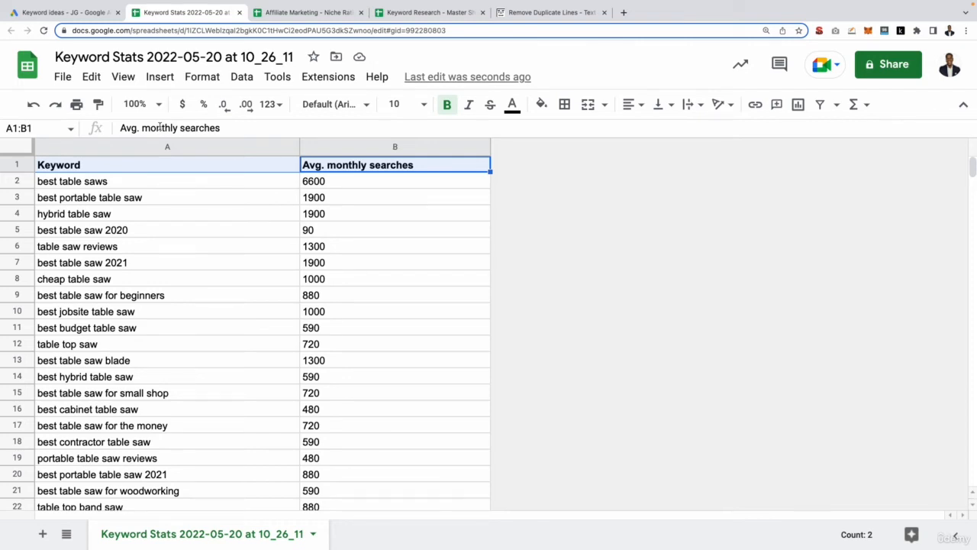
- Copy all keyword and search volume data from the Keyword Stats sheet
click(419, 12)
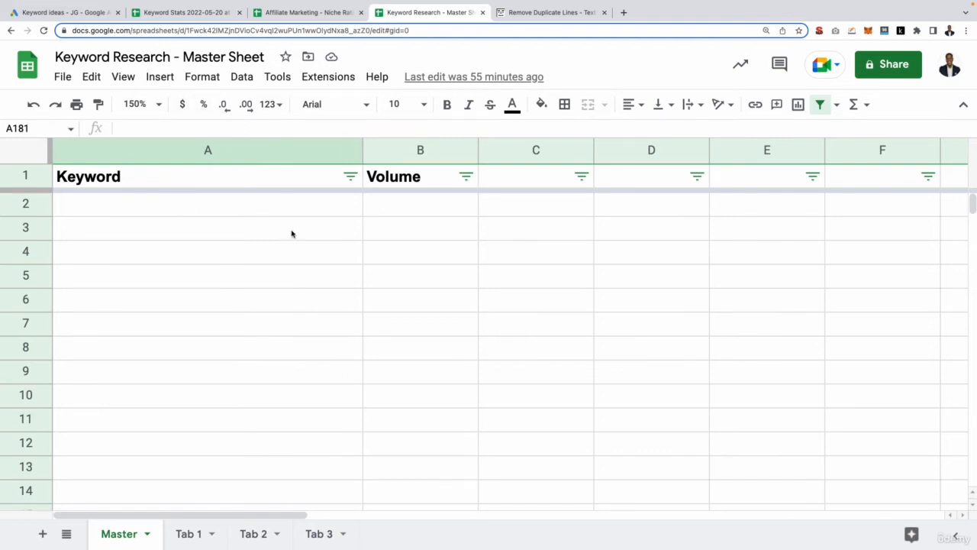
click(185, 13)
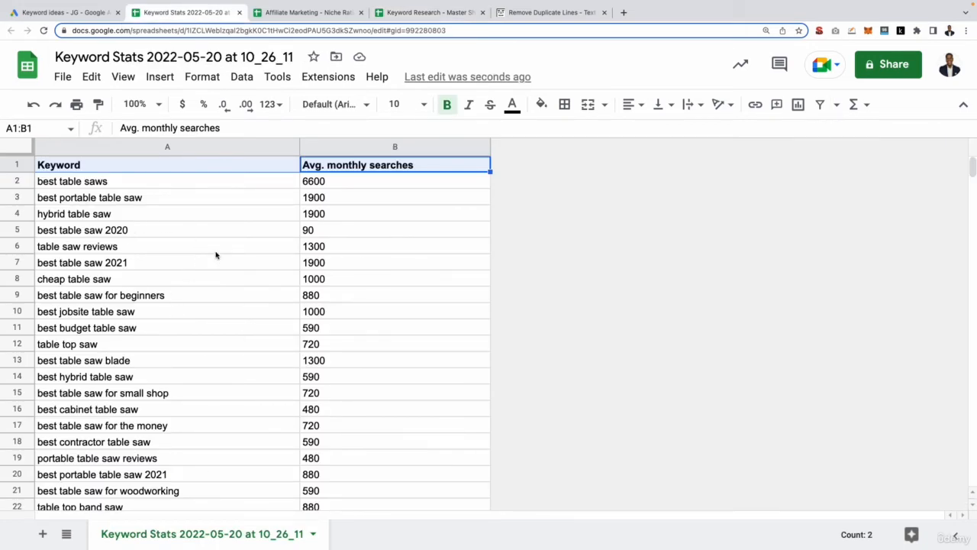
click(25, 145)
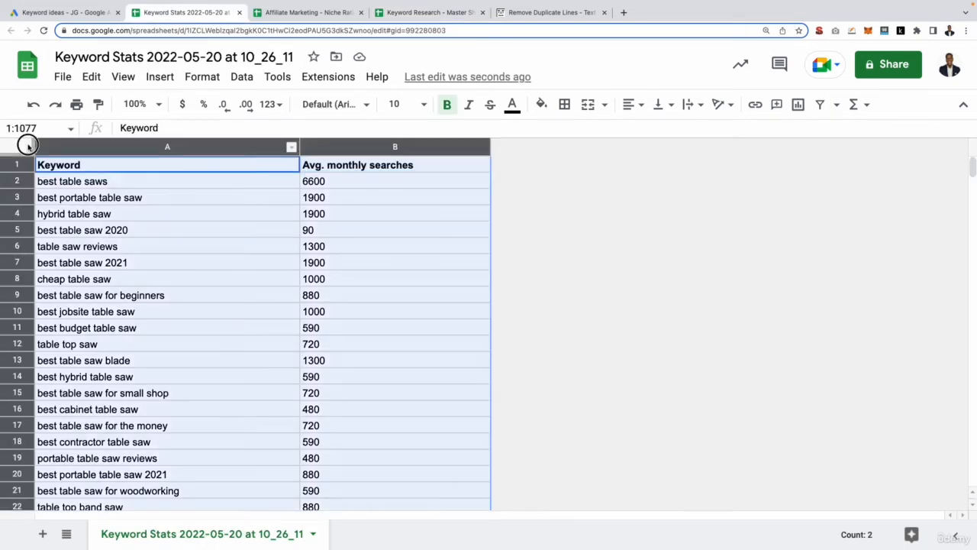
key(ctrl+c)
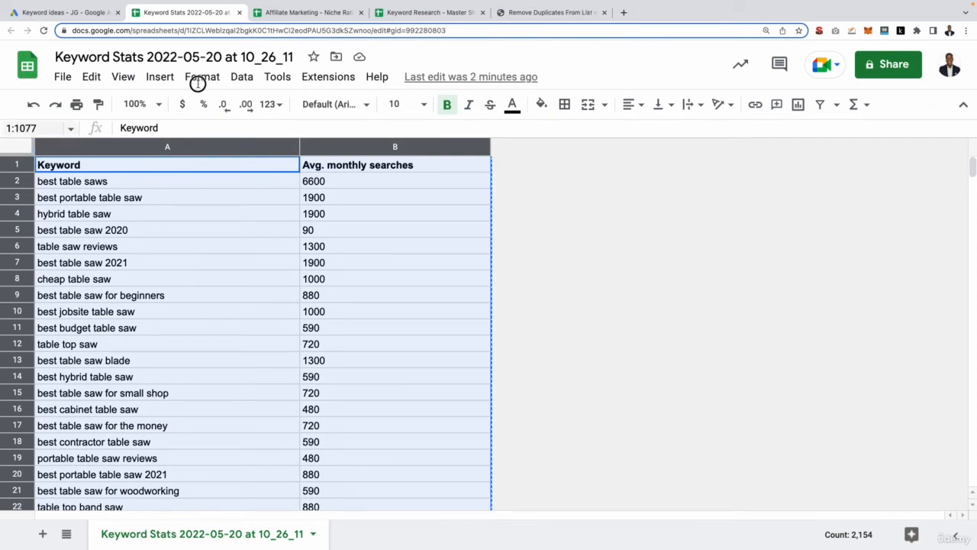
- Paste the keyword list into the DeDupeList tool and submit it to remove duplicate lines
click(546, 12)
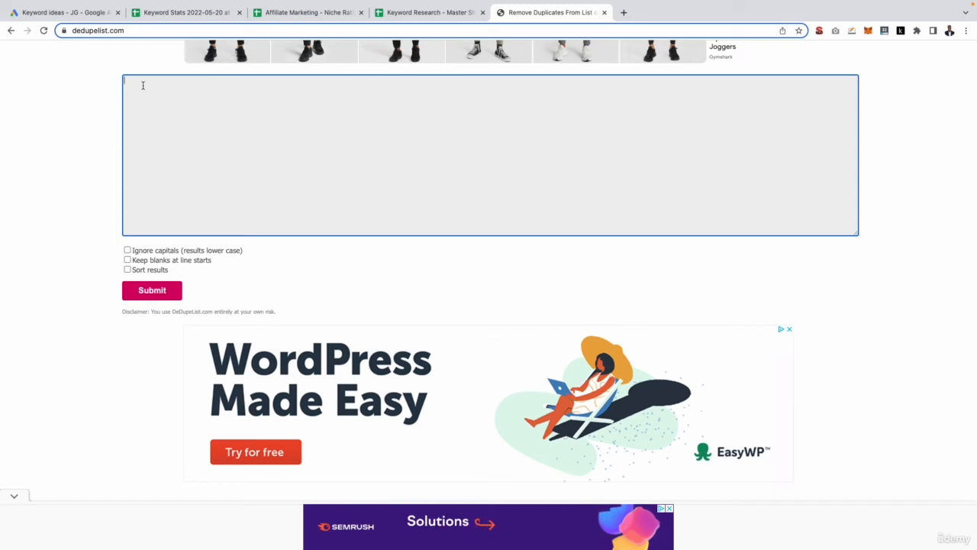
key(ctrl+v)
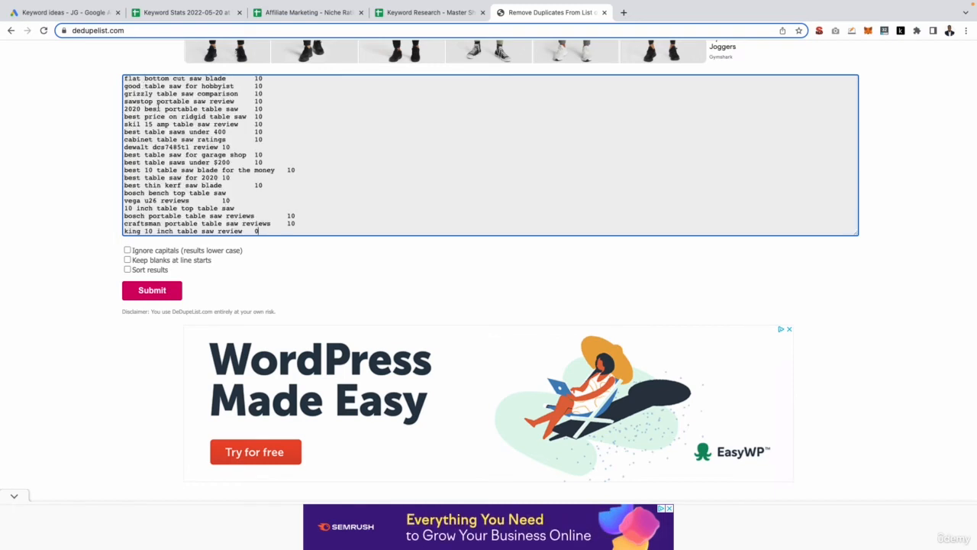
scroll(158, 108, up, 10)
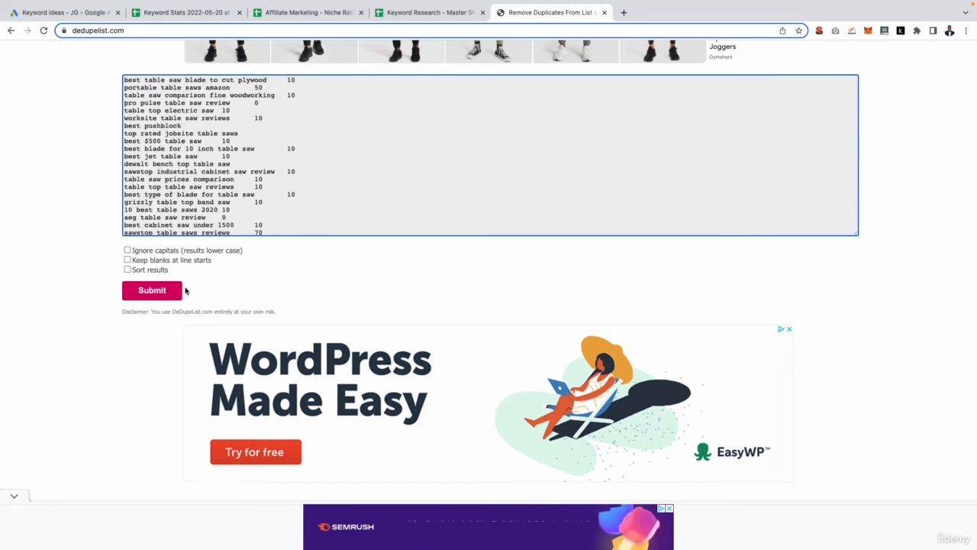
click(177, 290)
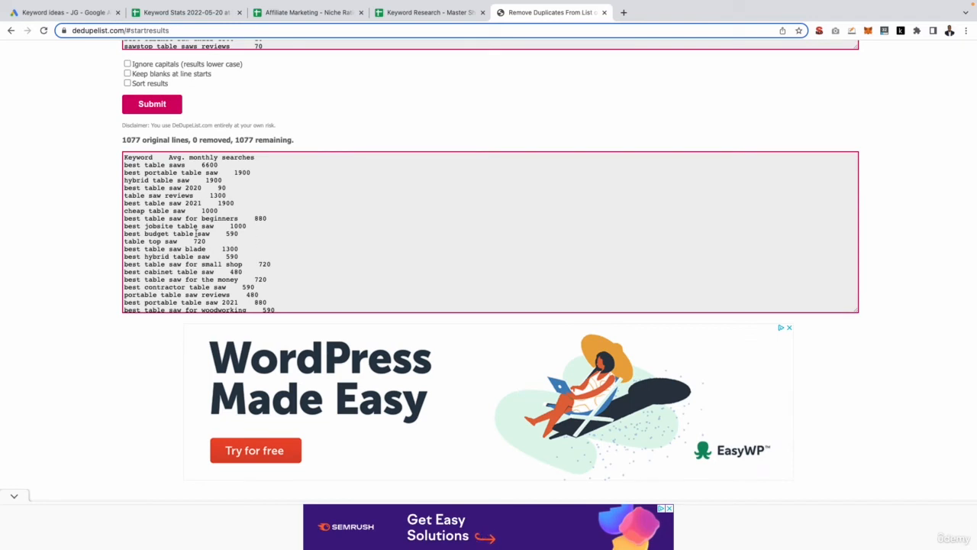
scroll(186, 218, up, 1)
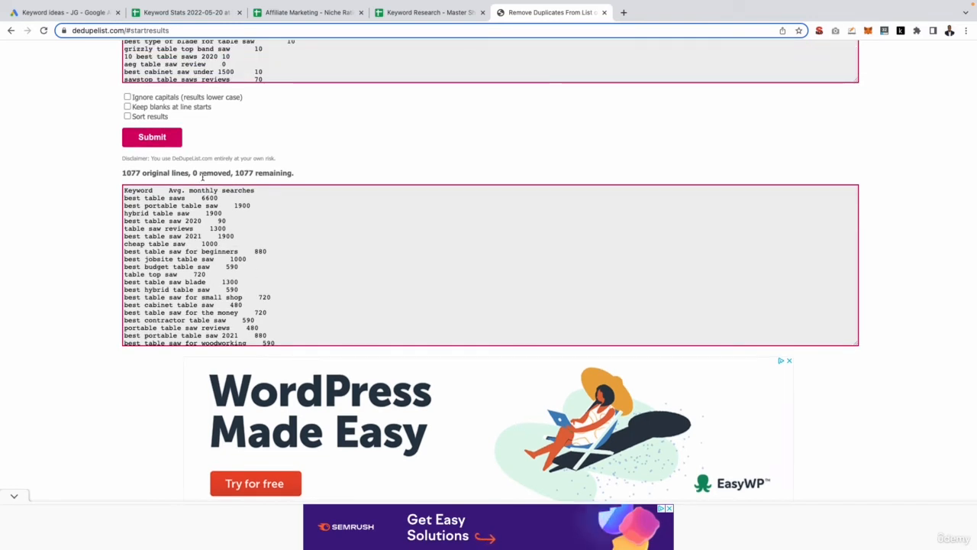
drag(193, 174, 237, 171)
- Copy all the keyword data again from the Keyword Stats sheet
key(ctrl+shift+Tab)
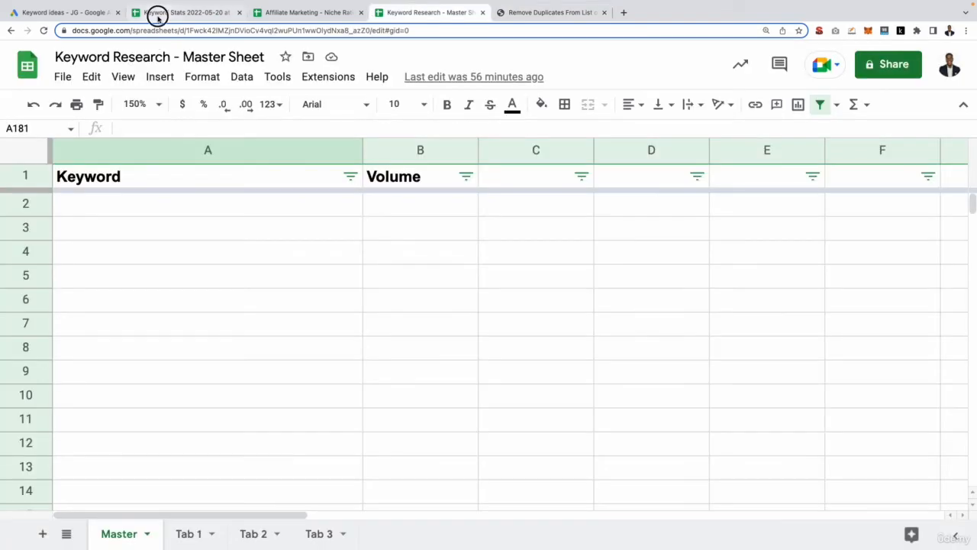
click(157, 13)
click(18, 146)
key(ctrl+c)
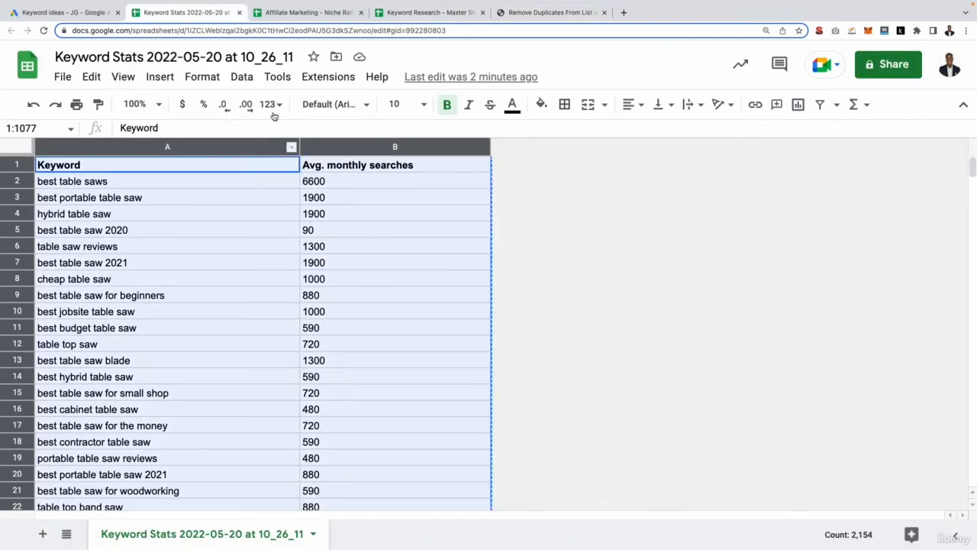
- Paste the keywords into the Master sheet of Keyword Research - Master Sheet at A2 and delete the duplicated header row
click(384, 14)
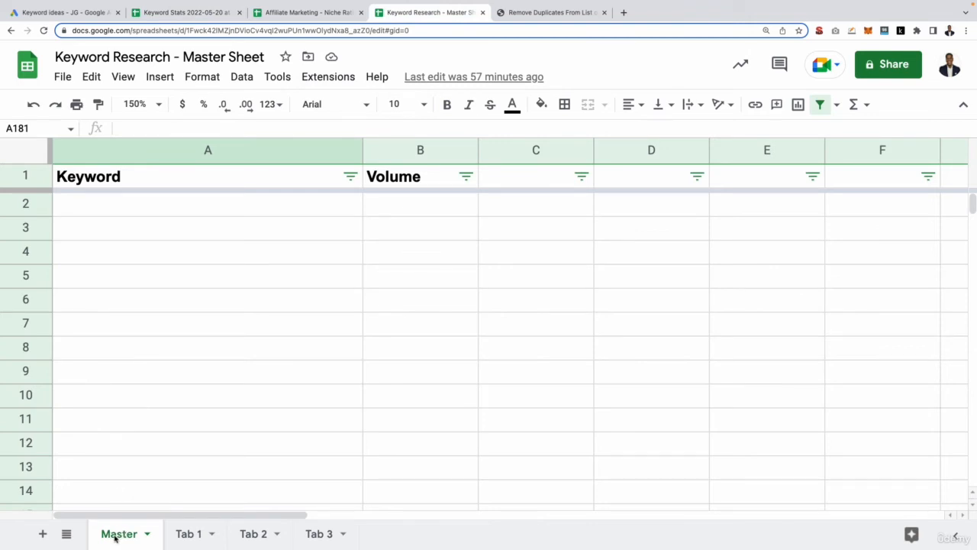
click(105, 204)
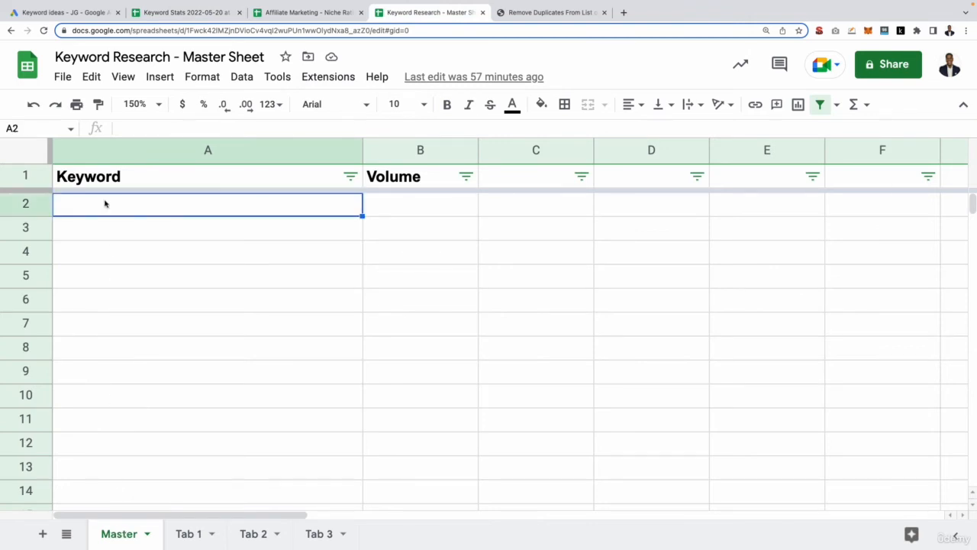
key(ctrl+v)
click(375, 229)
click(43, 206)
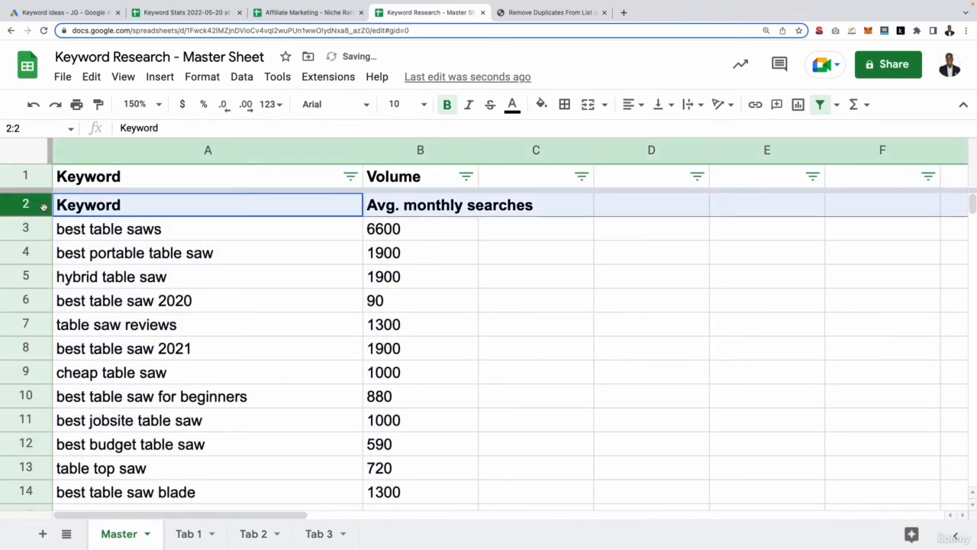
right_click(43, 206)
click(100, 359)
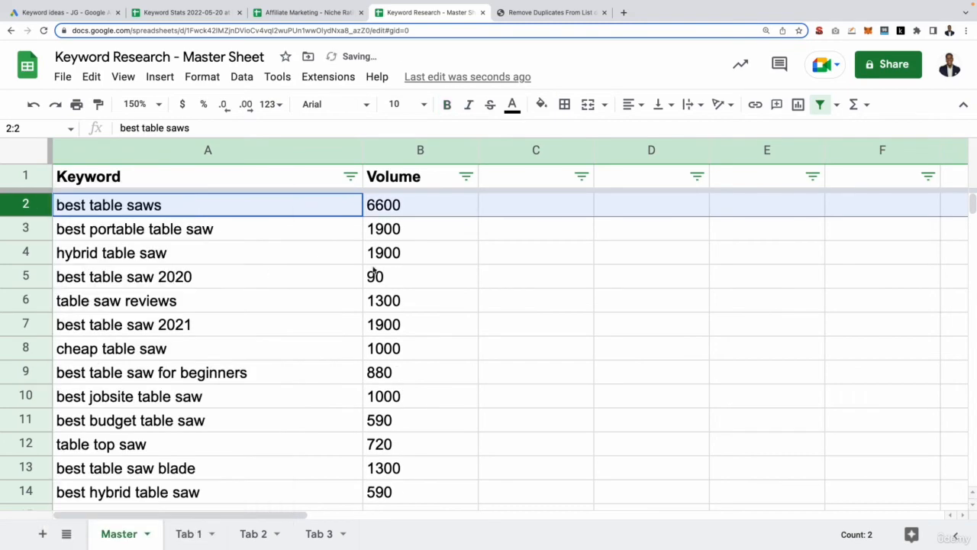
- Return to the keyword ideas in Keyword Planner
click(378, 273)
key(ctrl+minus)
key(ctrl+minus)
key(ctrl+minus)
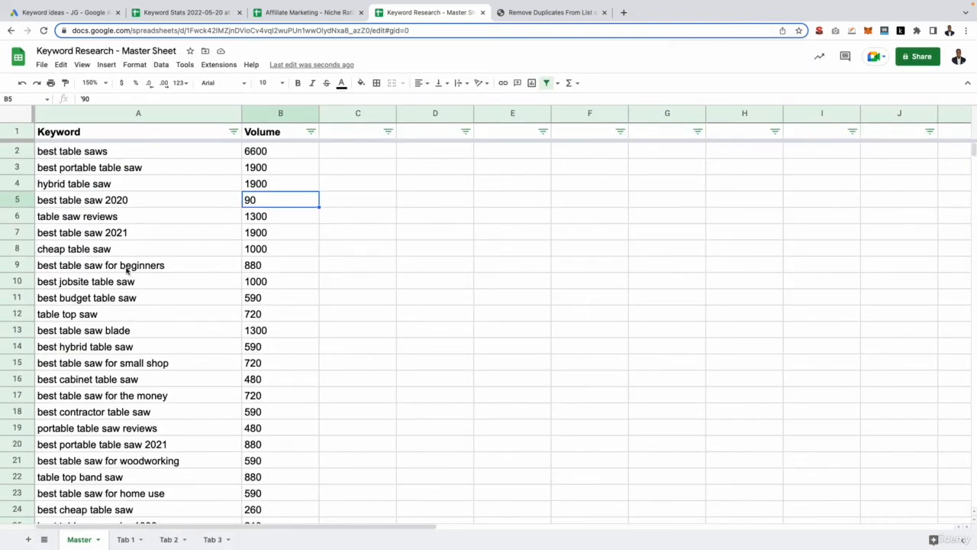
click(76, 14)
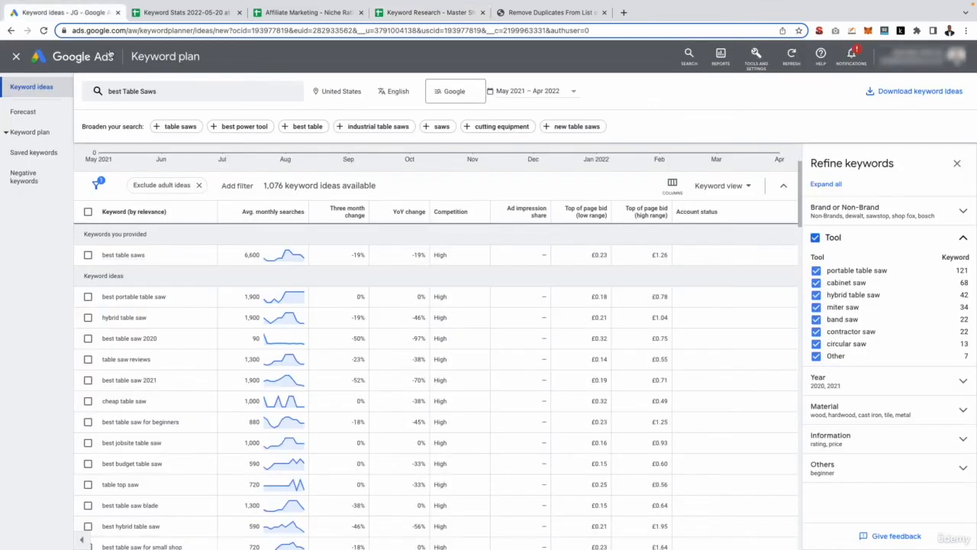
- Start a new Discover new keywords search in Keyword Planner using the Start with a website option
click(11, 30)
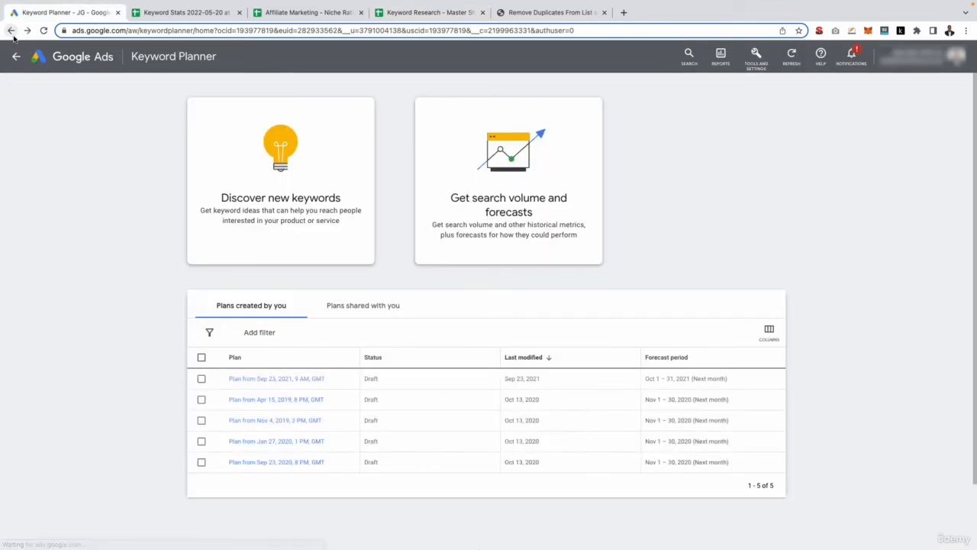
click(324, 197)
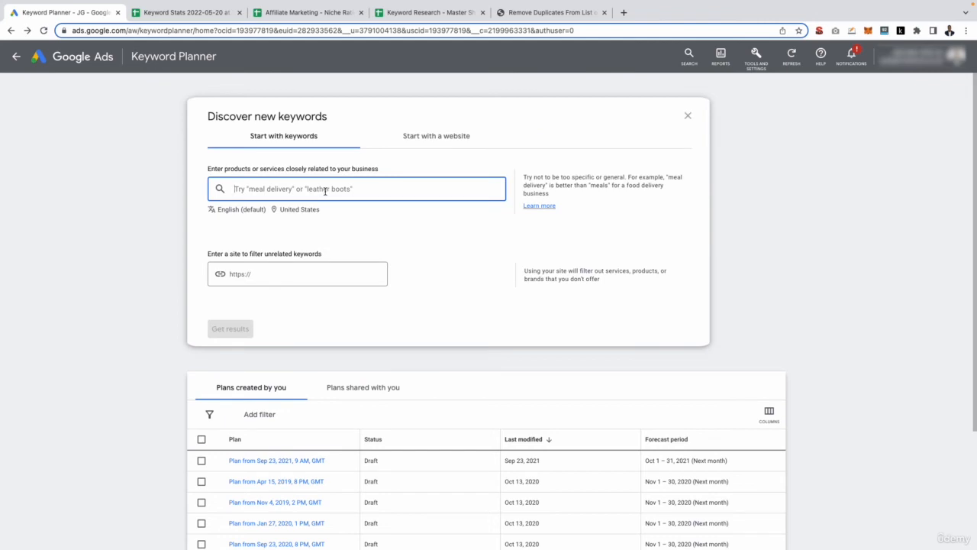
click(434, 137)
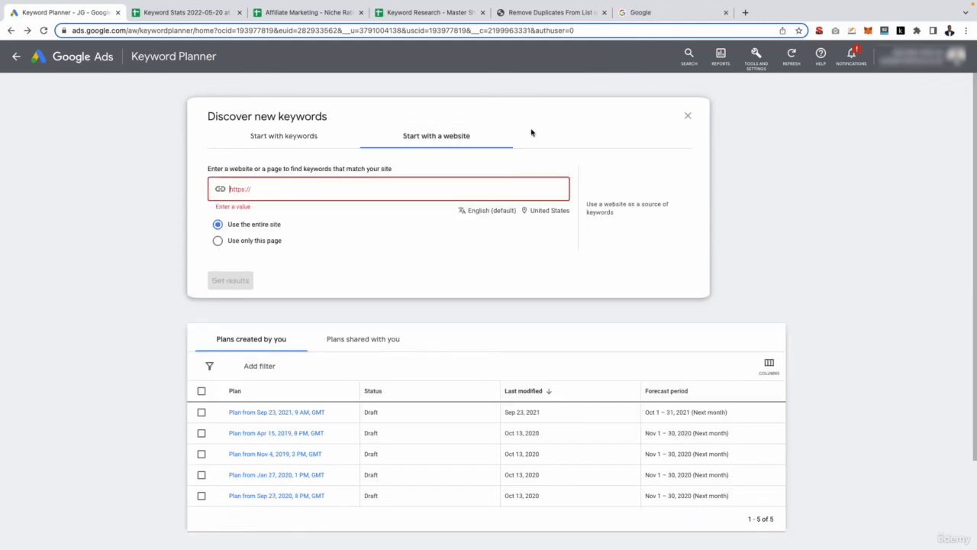
- Search Google in a new tab for best table saw and browse the results
click(639, 15)
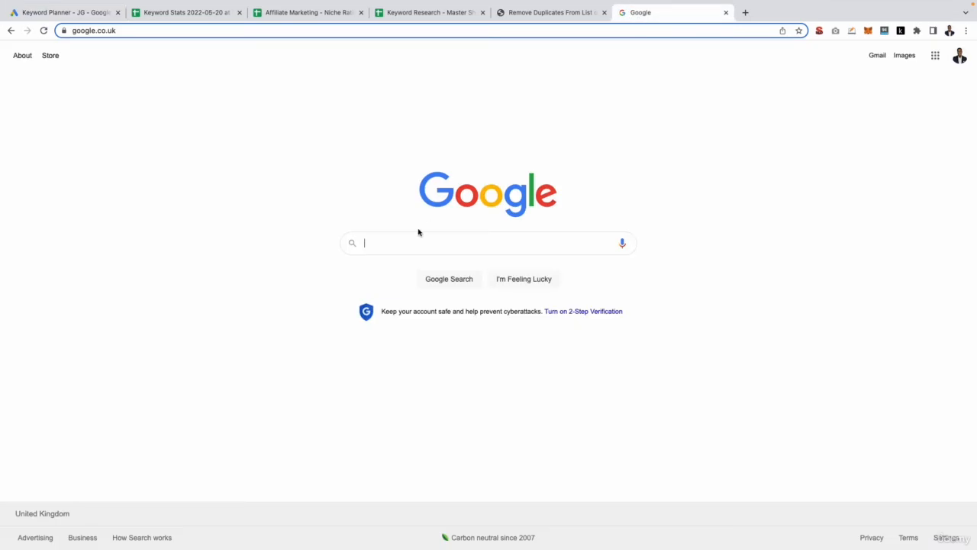
text(best table saw)
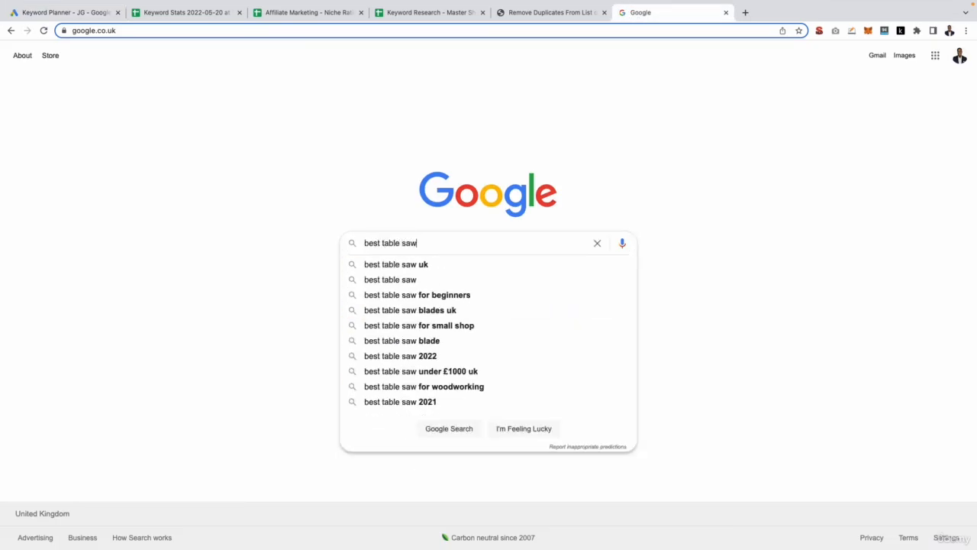
key(Return)
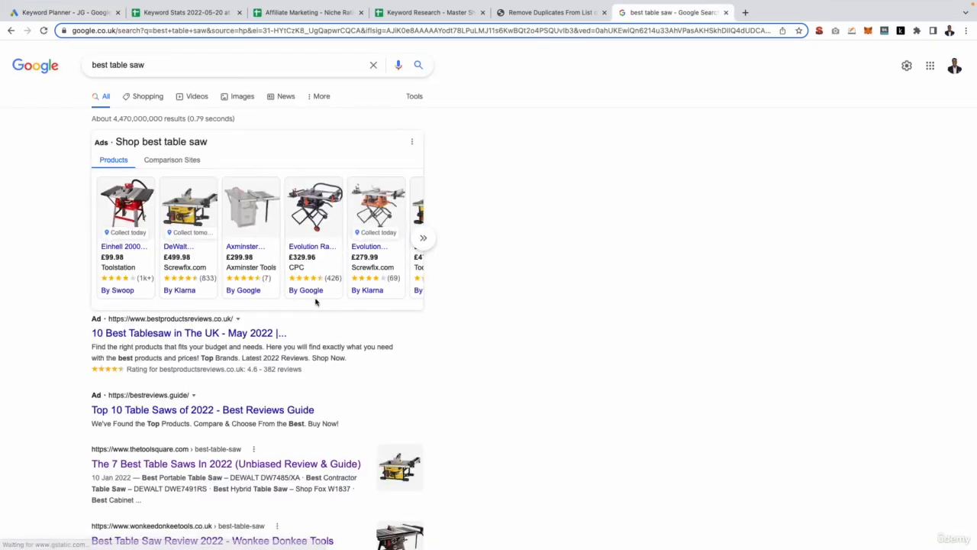
scroll(317, 301, down, 2)
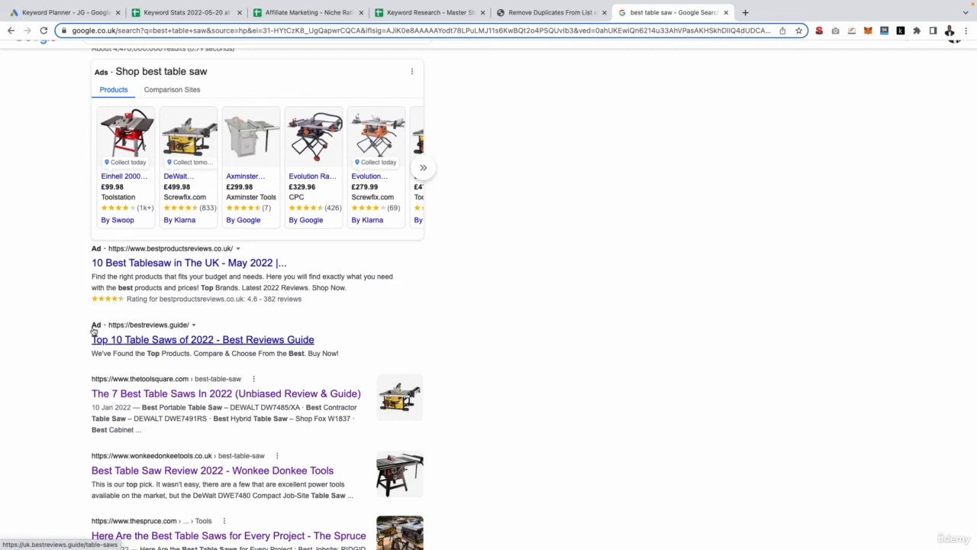
scroll(100, 330, down, 2)
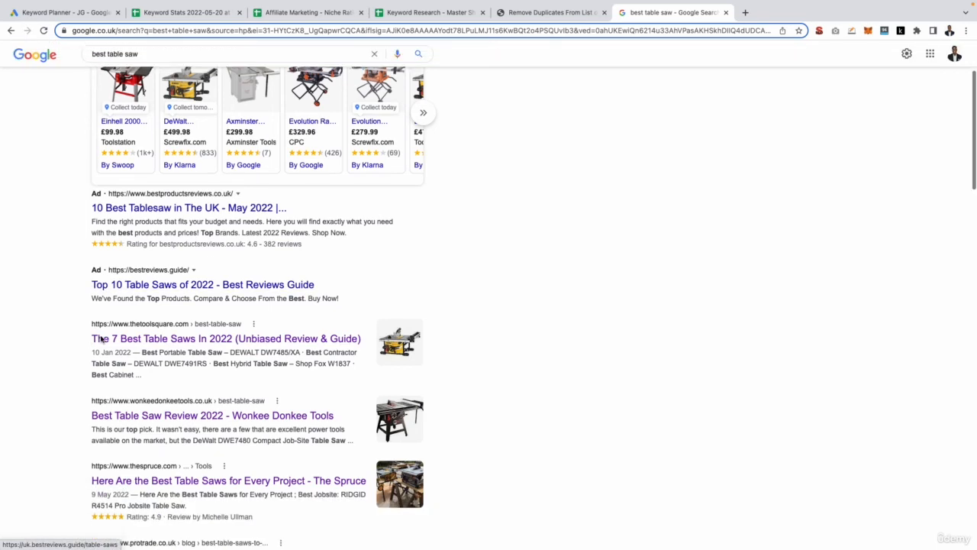
- Open The Tool Square's 7 Best Table Saws In 2022 result and copy its page URL
right_click(114, 319)
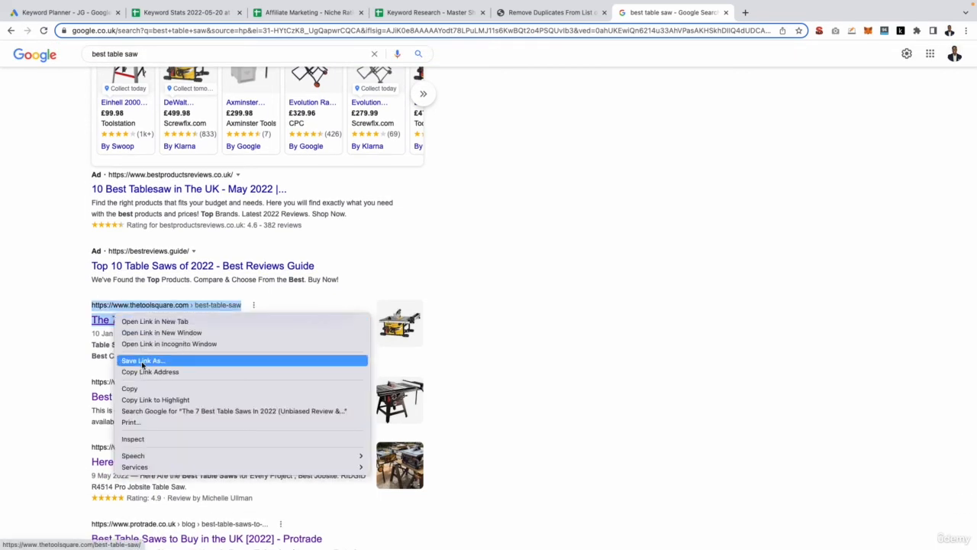
click(80, 352)
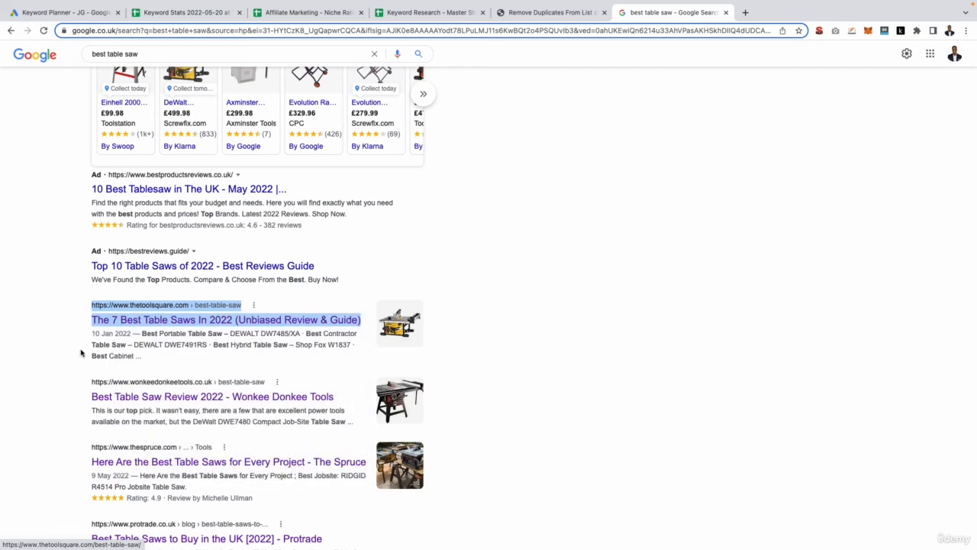
click(114, 320)
click(145, 29)
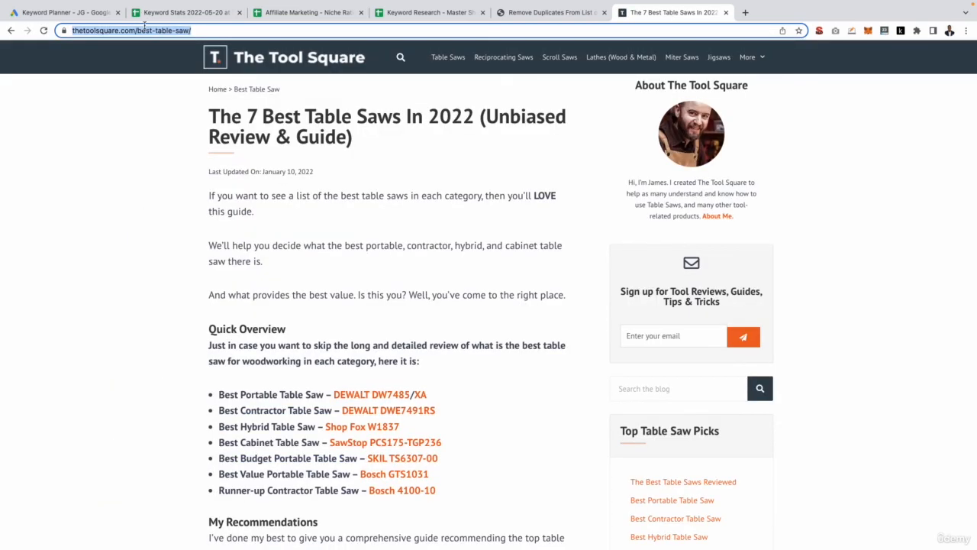
- Paste the Tool Square page URL into Keyword Planner's website field and choose to use only this page
click(30, 13)
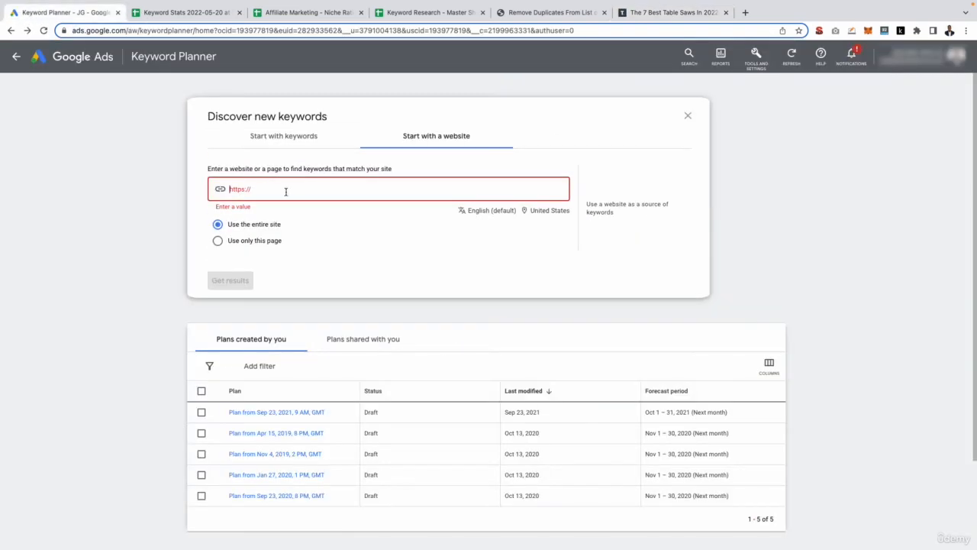
key(ctrl+v)
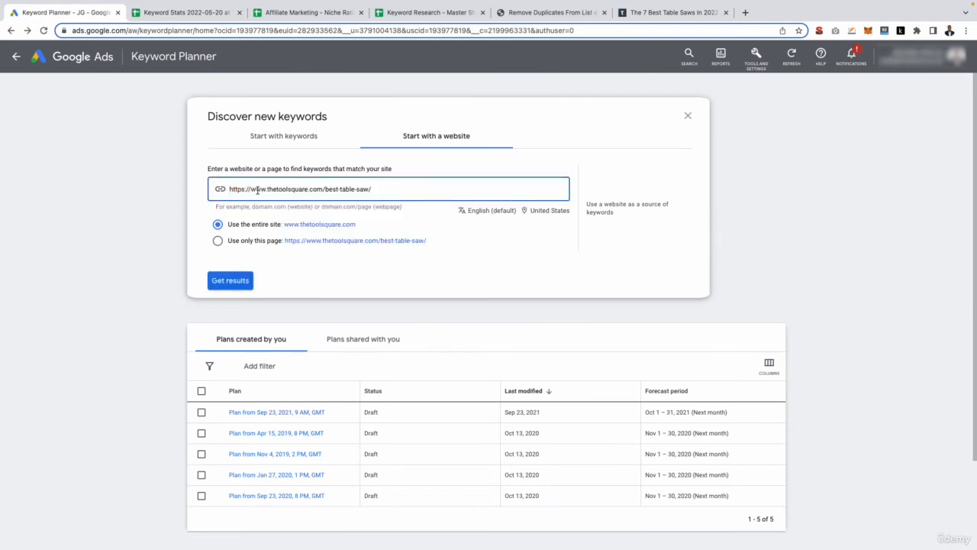
click(239, 243)
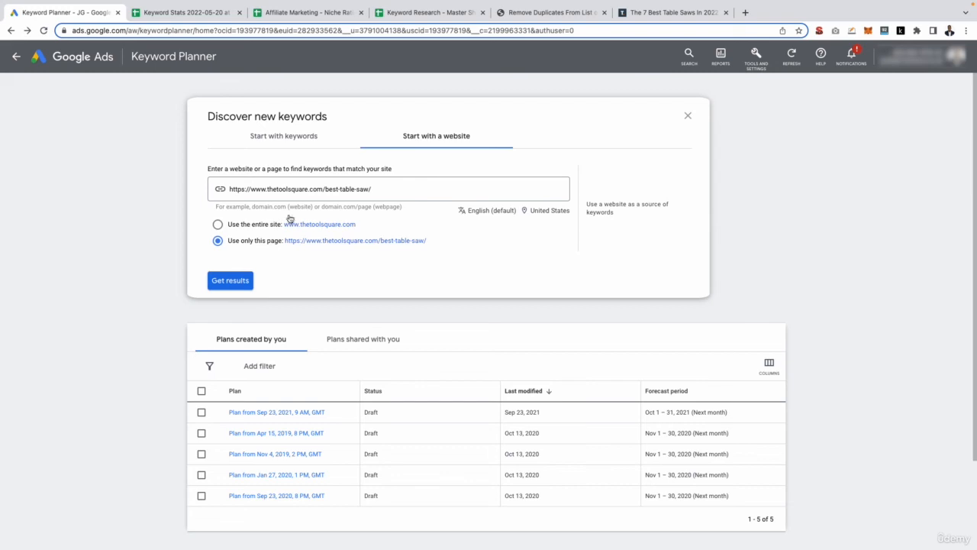
- Trim the URL down to the thetoolsquare.com domain and switch to using the entire site
drag(325, 189, 391, 189)
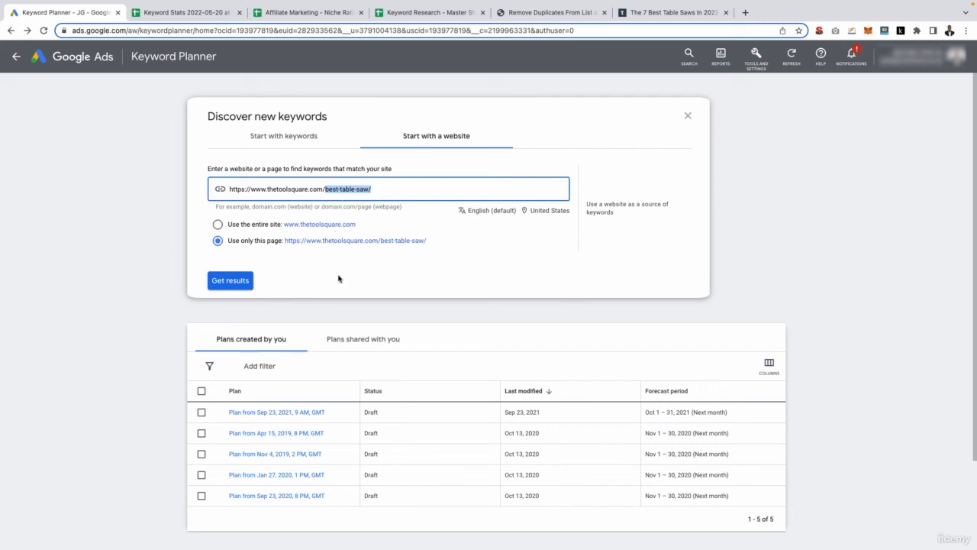
key(BackSpace)
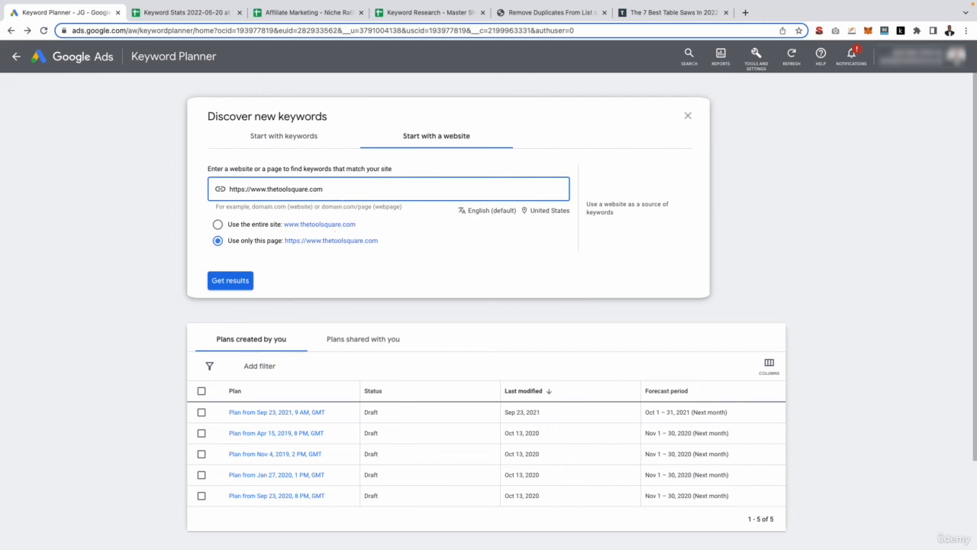
click(219, 225)
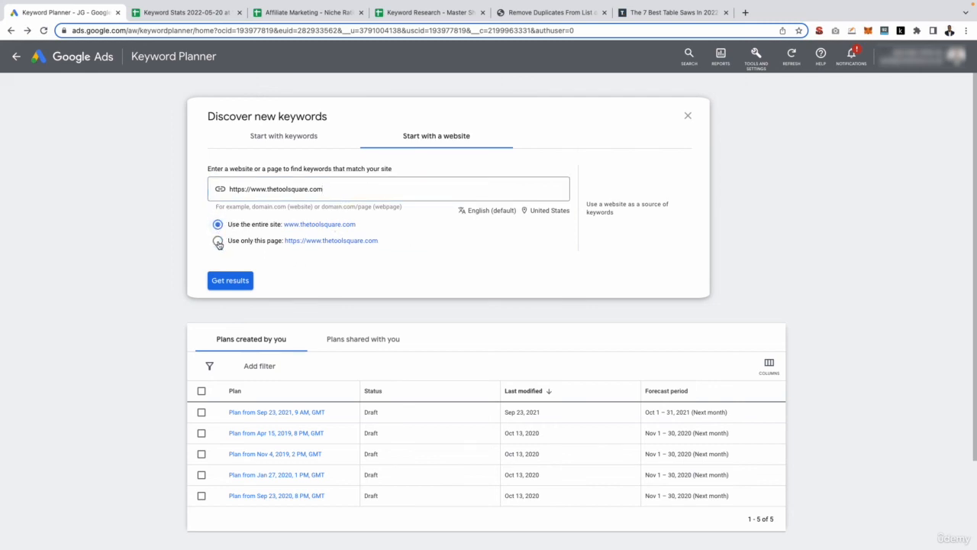
- Restore the full best-table-saw page URL, choose to use only this page, and get keyword results
click(272, 189)
key(ctrl+a)
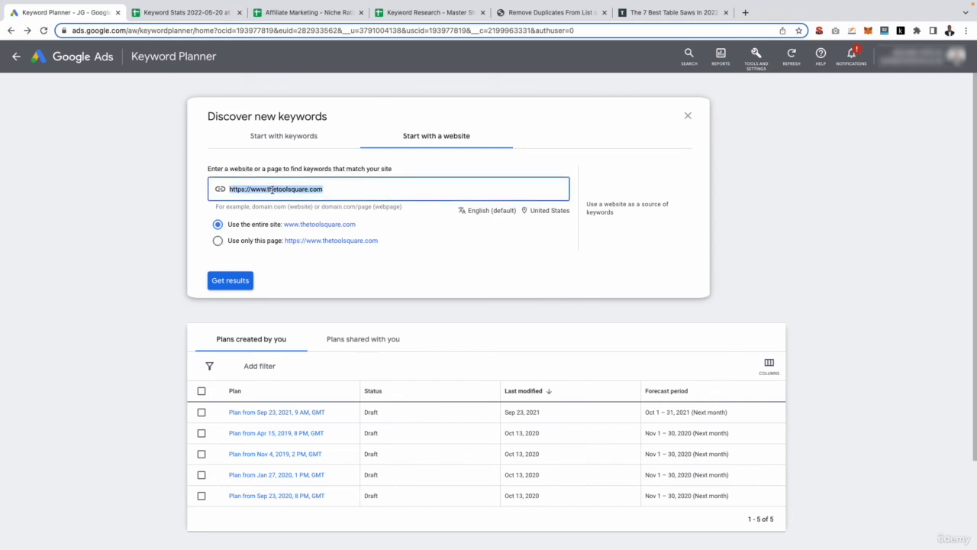
key(ctrl+v)
click(219, 241)
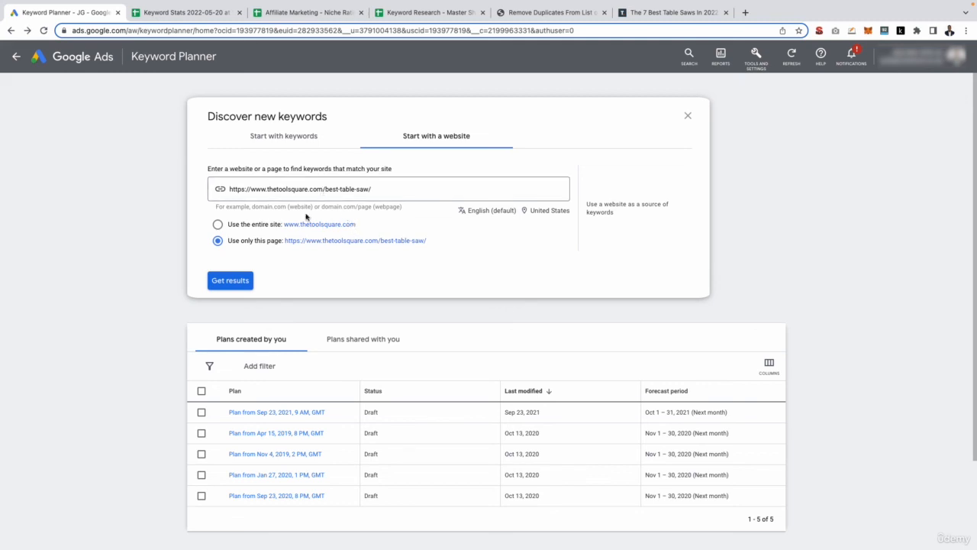
click(233, 280)
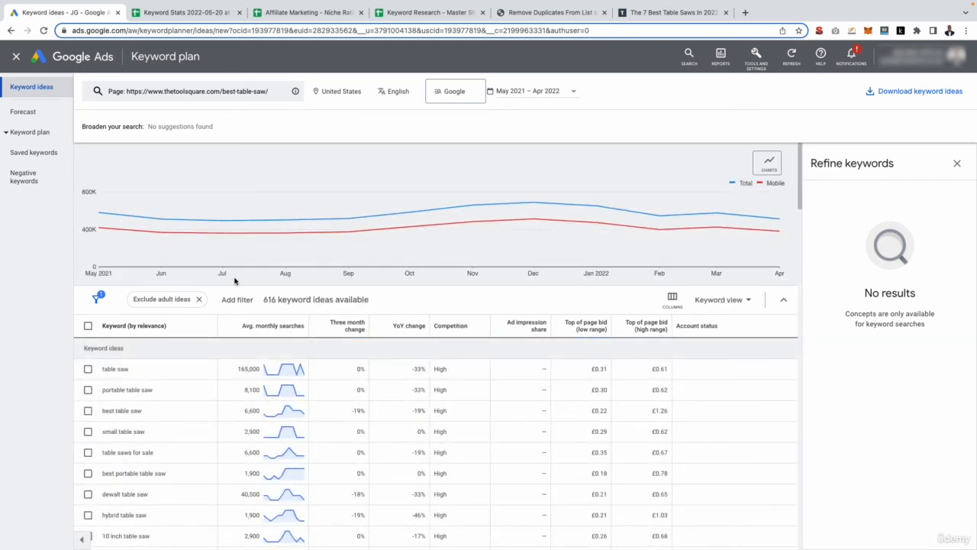
- Review the page's keyword ideas and the related searches on the Google results for best table saw
scroll(234, 281, down, 1)
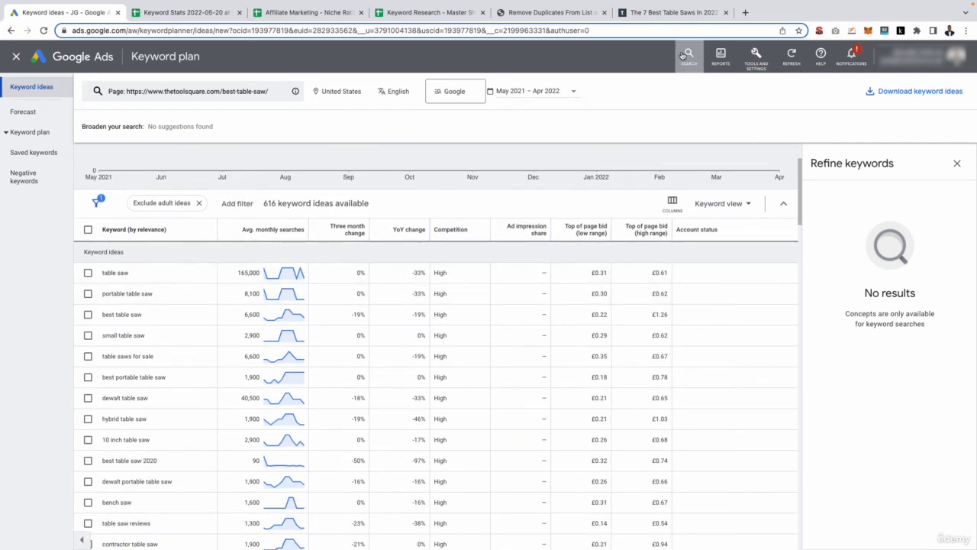
click(672, 13)
click(12, 31)
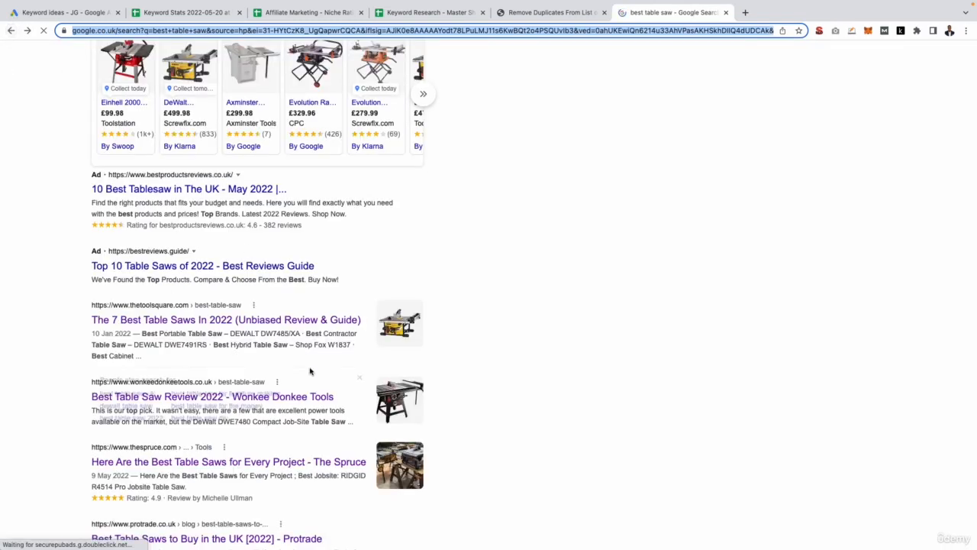
scroll(311, 371, down, 3)
scroll(309, 372, down, 2)
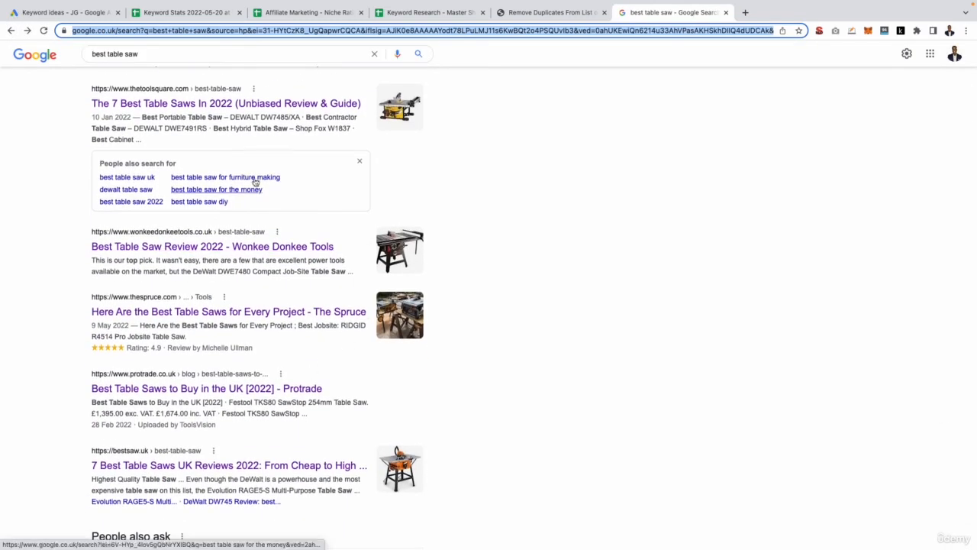
- Browse the website-based keyword ideas list, then switch to the Keyword Research - Master Sheet
click(57, 12)
scroll(188, 403, down, 3)
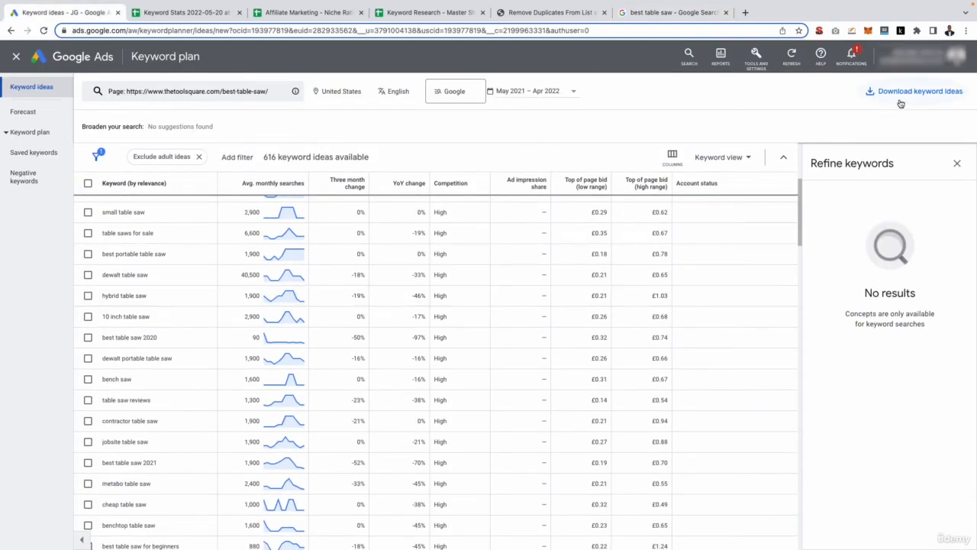
click(421, 13)
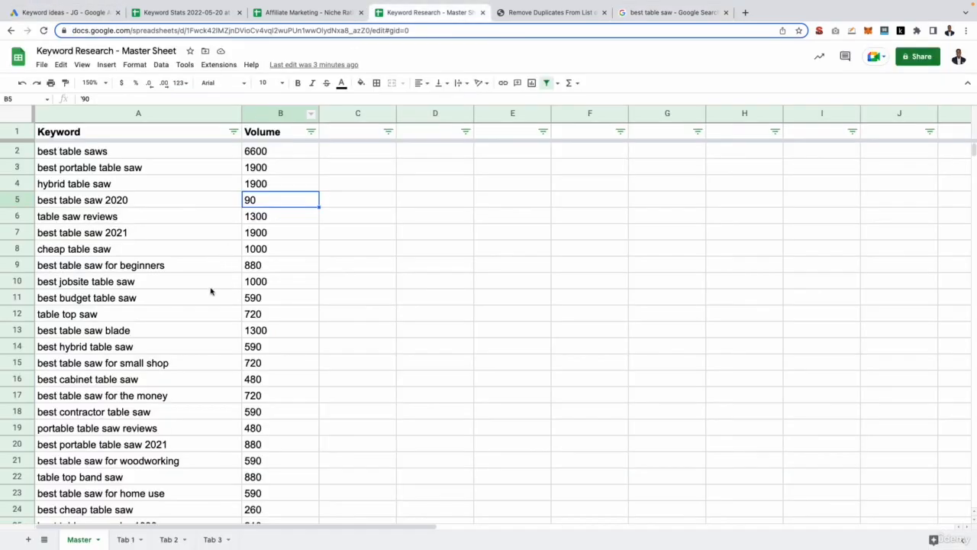